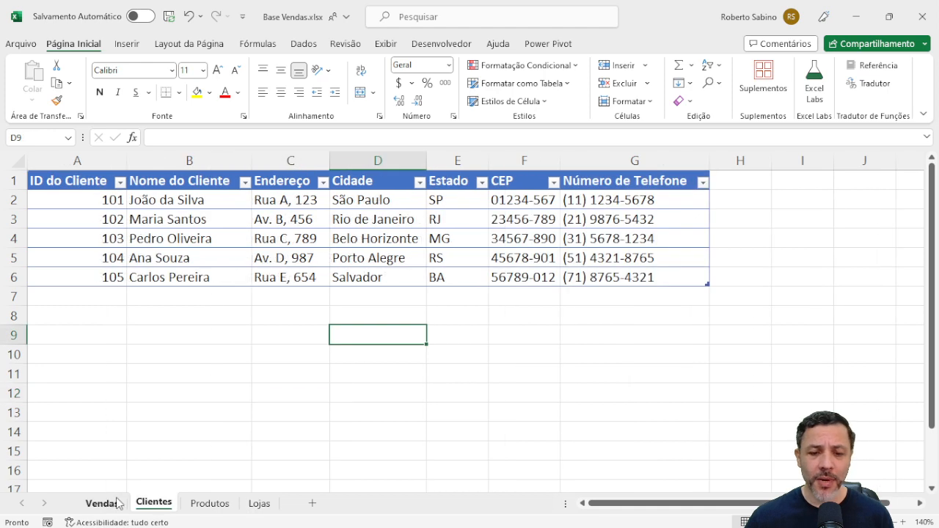
Compare the ID columns of the Vendas sheet with the customer records on the Clientes sheet.
click(110, 503)
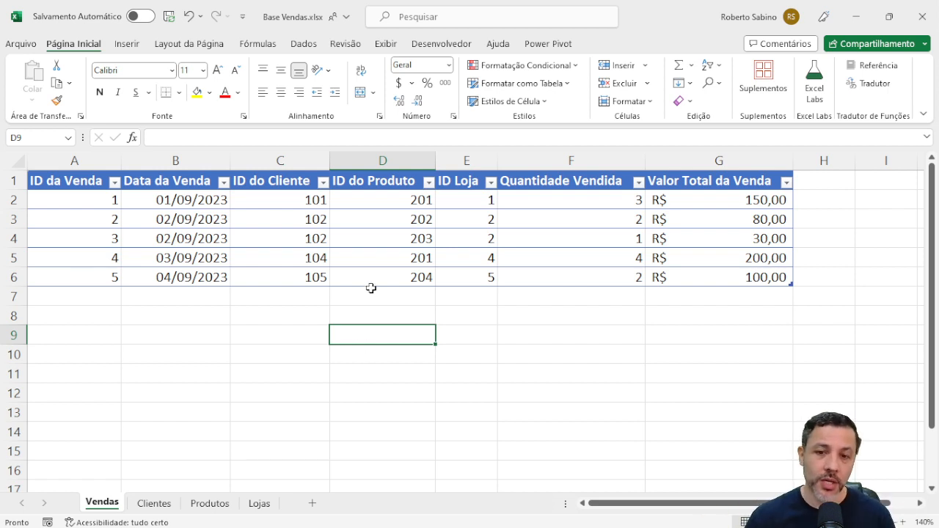
drag(242, 217, 396, 253)
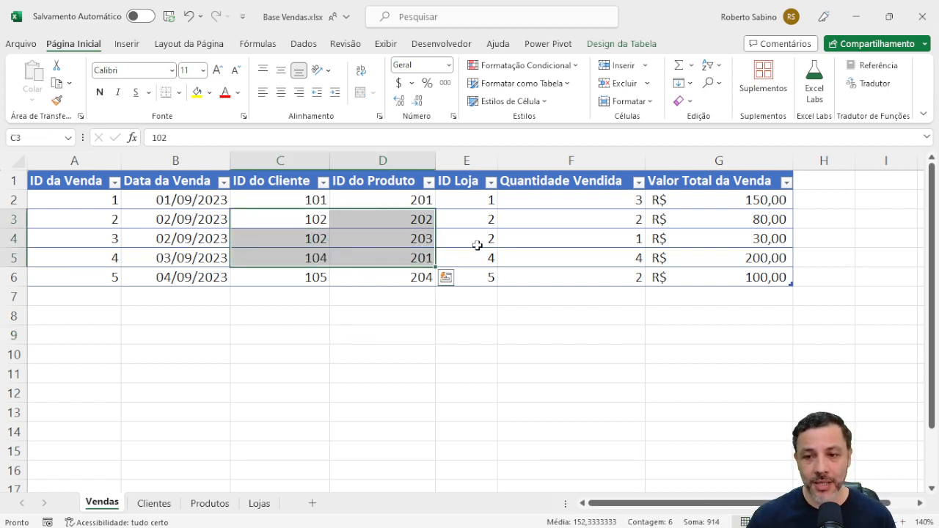
click(478, 242)
click(154, 505)
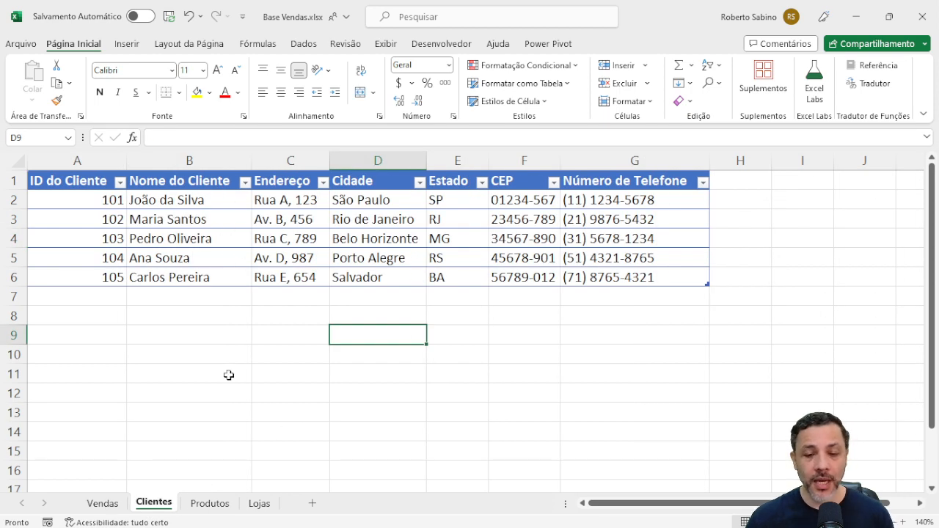
click(101, 506)
click(145, 510)
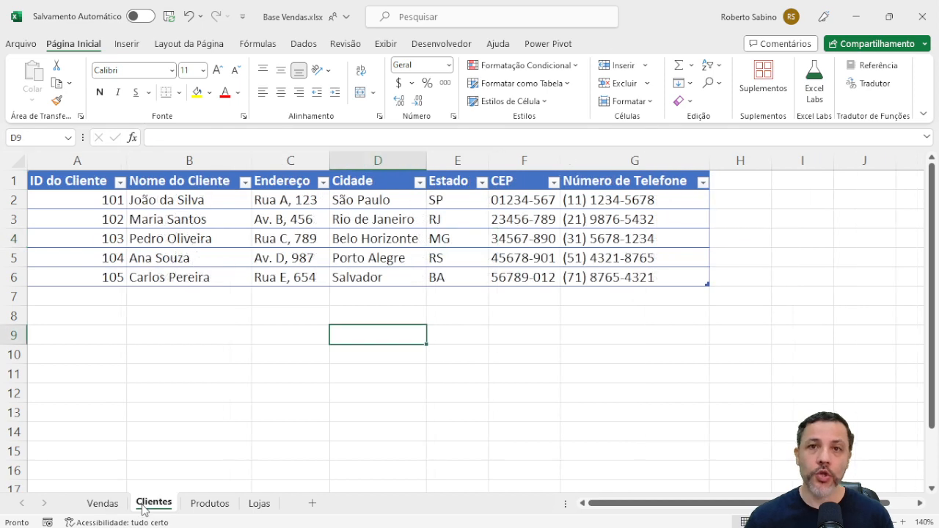
click(102, 508)
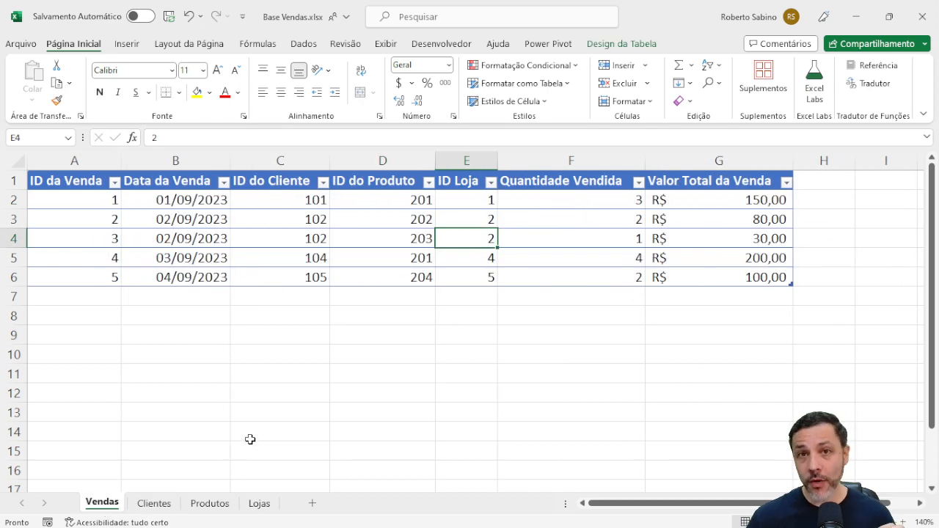
Create a PivotTable from TB_Vendas on a new worksheet, adding the data to the Data Model.
click(260, 218)
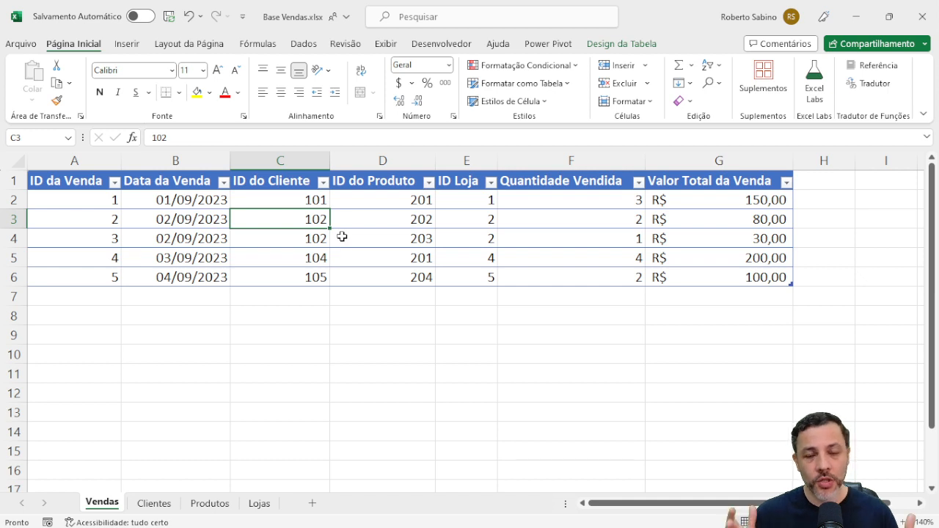
click(126, 43)
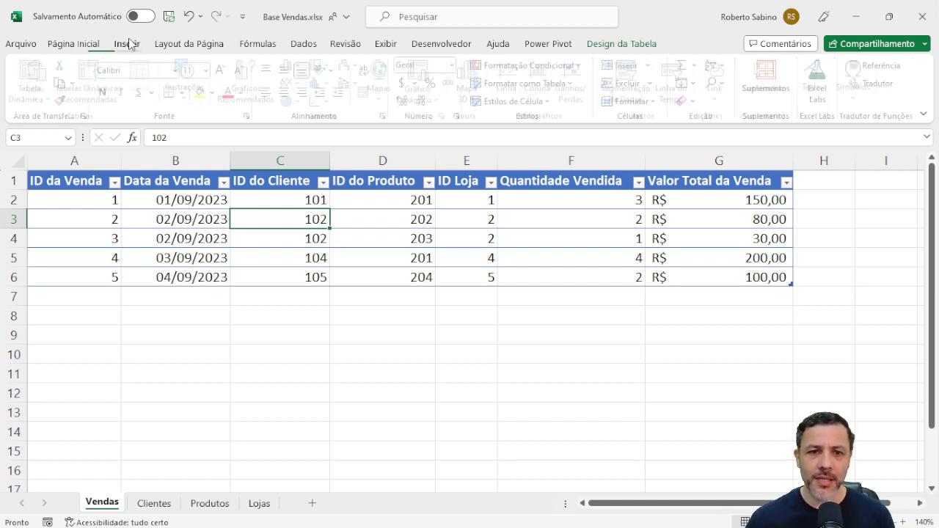
click(36, 71)
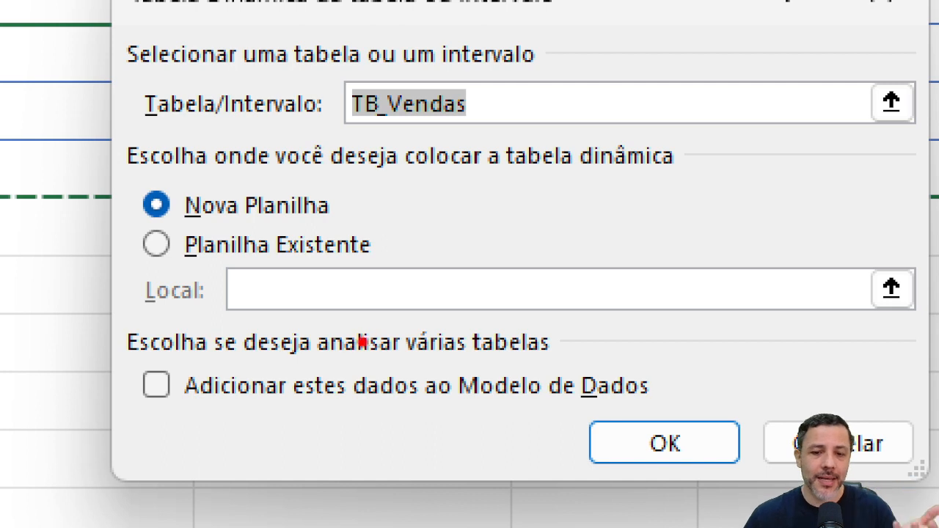
mouse_move(166, 359)
mouse_down()
mouse_move(124, 369)
mouse_move(140, 429)
mouse_move(165, 364)
mouse_move(136, 332)
mouse_up()
mouse_move(252, 413)
mouse_down()
mouse_move(444, 422)
mouse_move(599, 409)
mouse_up()
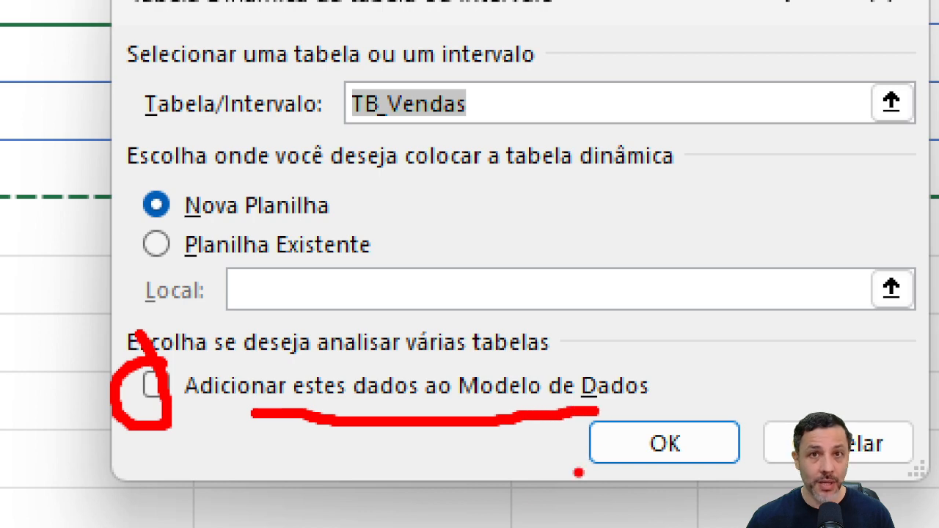
key(Escape)
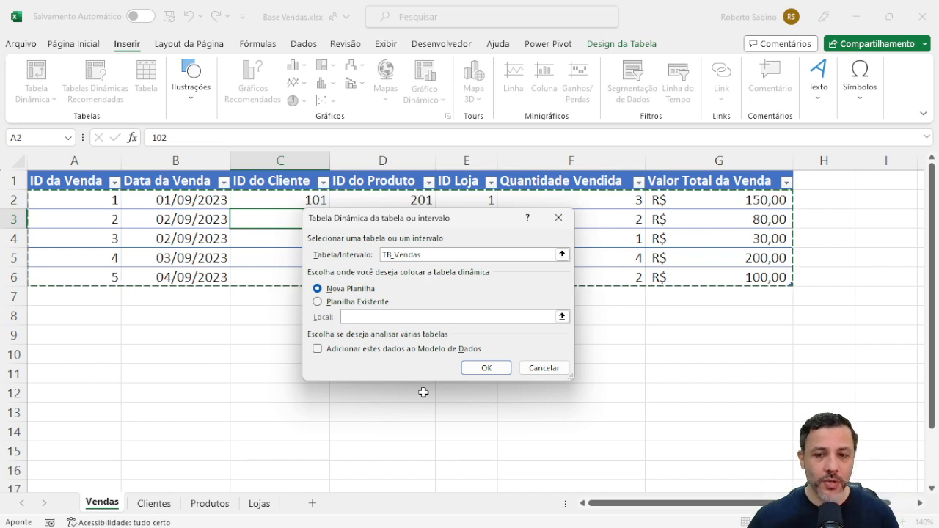
click(317, 349)
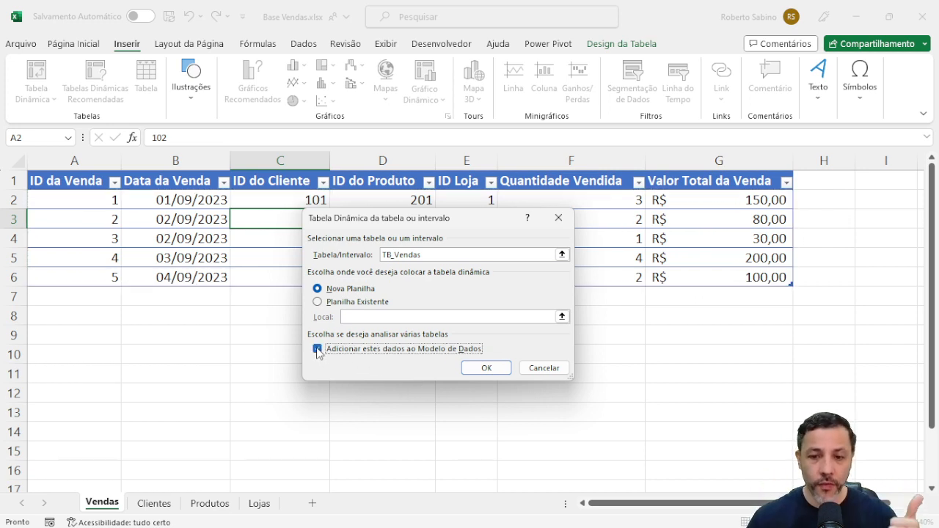
click(470, 370)
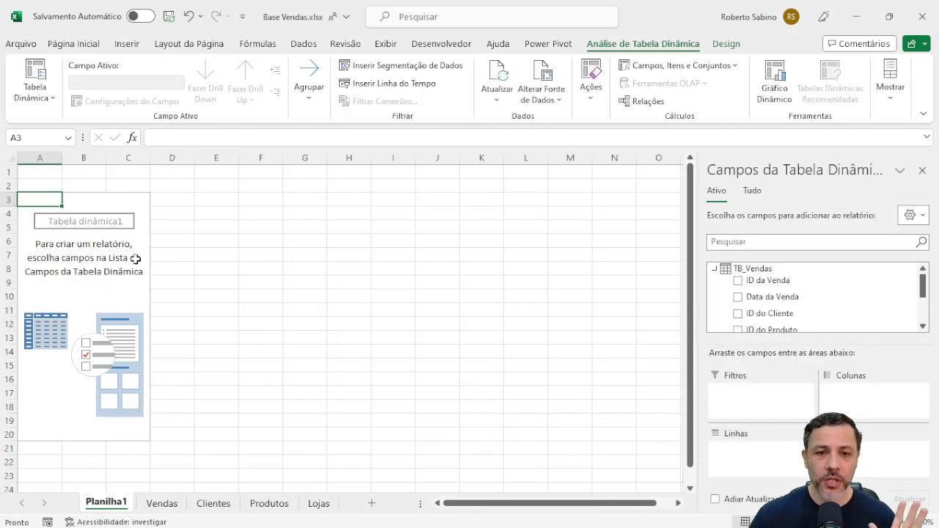
Place ID do Cliente in the PivotTable's rows and Valor Total da Venda in its values.
click(136, 259)
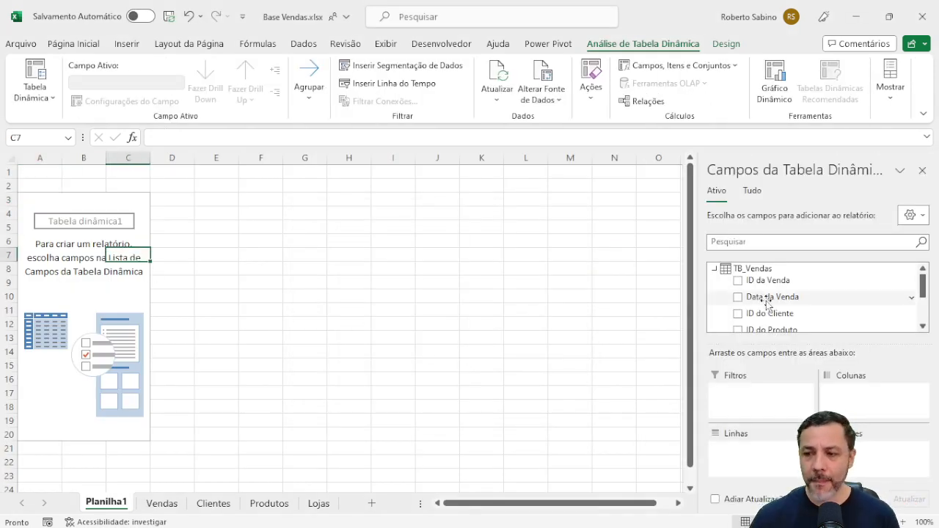
click(738, 314)
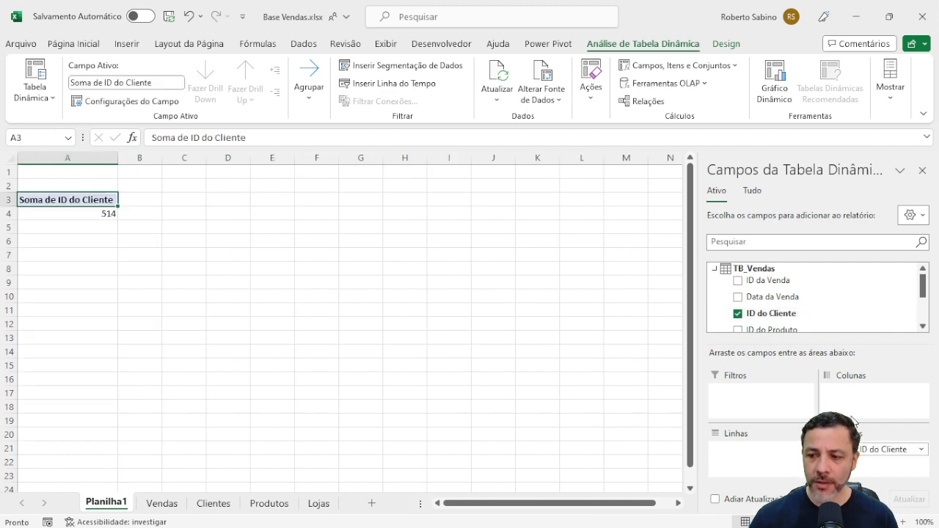
drag(866, 452, 785, 452)
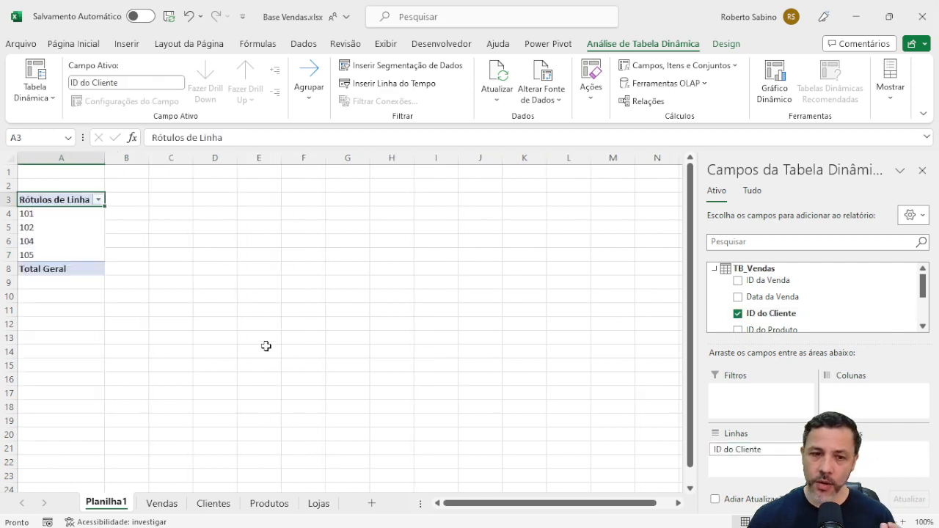
scroll(764, 300, down, 2)
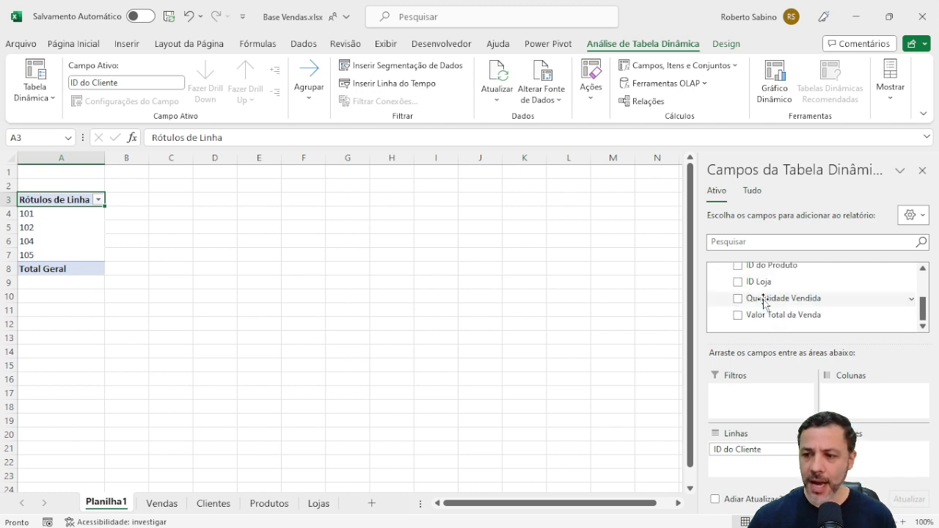
click(739, 316)
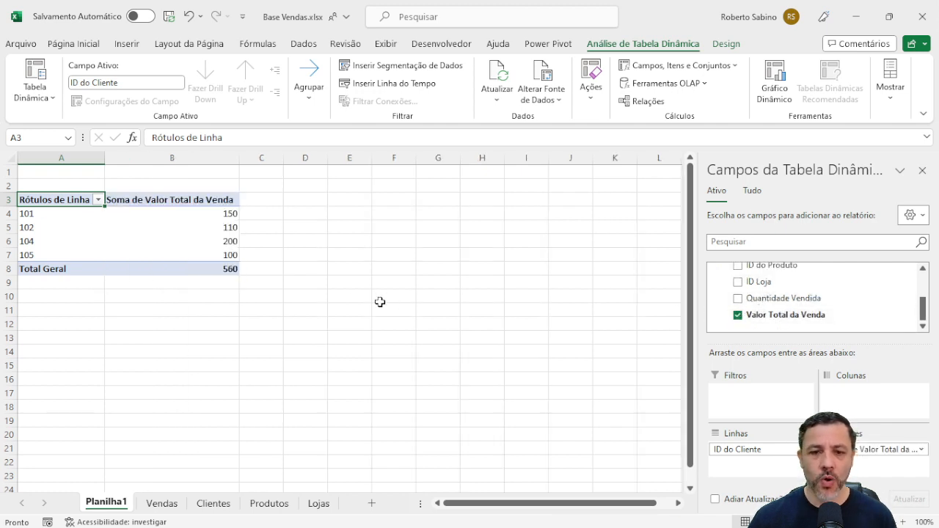
Format the PivotTable's sales values and grand total in B4:B8 as accounting with the R$ symbol.
mouse_move(199, 224)
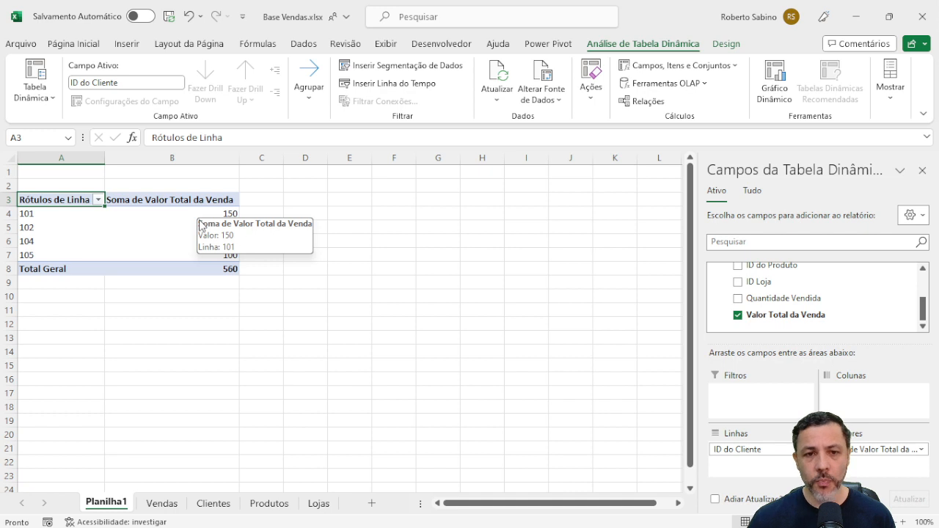
drag(211, 215, 222, 268)
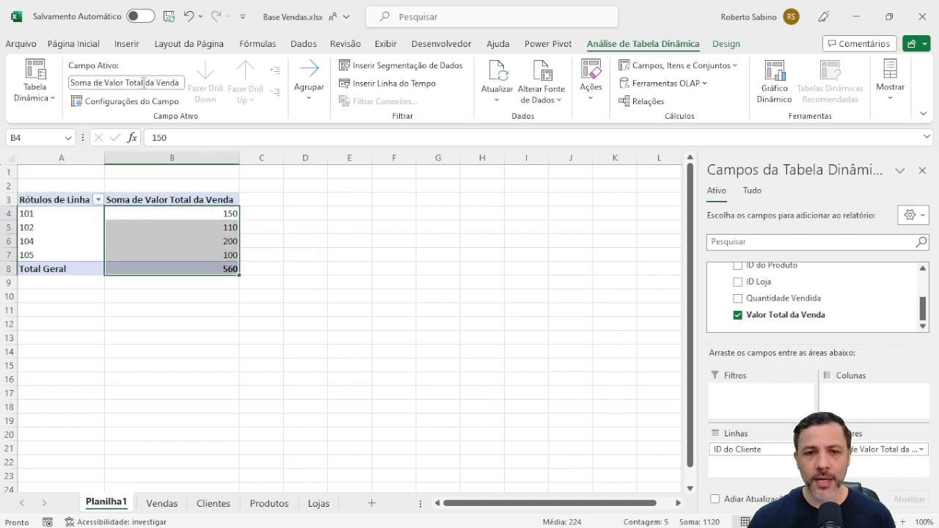
click(73, 44)
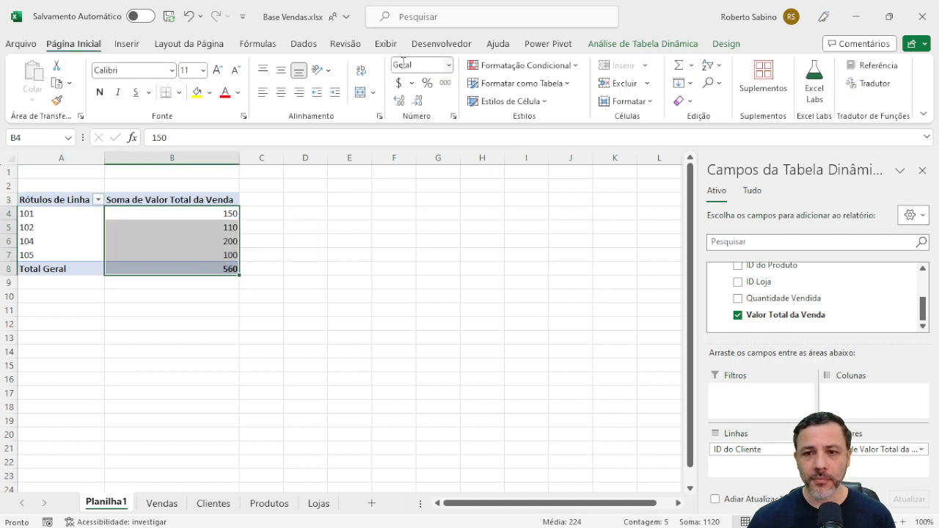
click(449, 65)
click(435, 154)
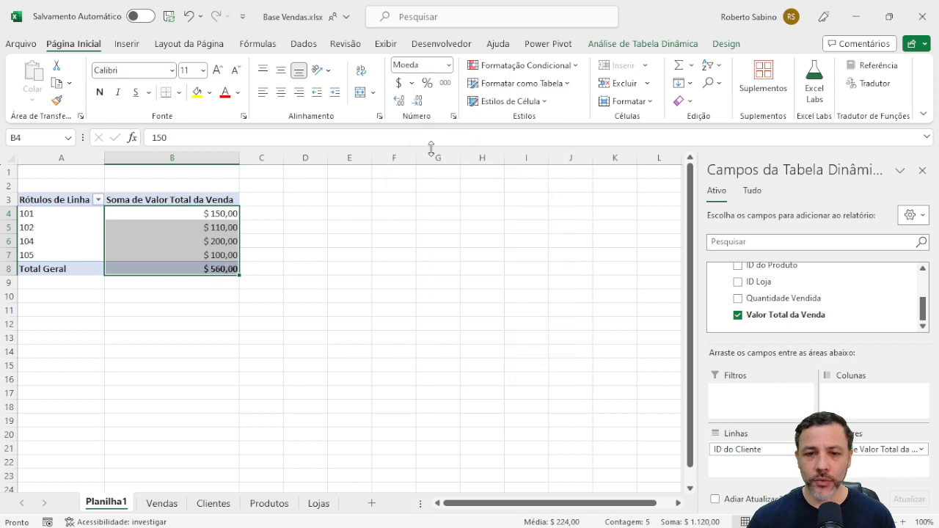
click(412, 82)
click(432, 119)
click(348, 304)
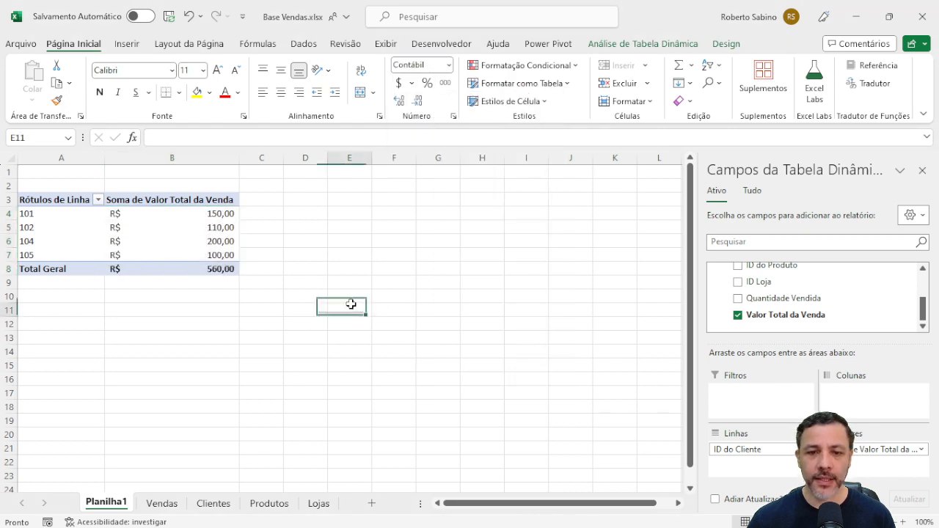
click(254, 370)
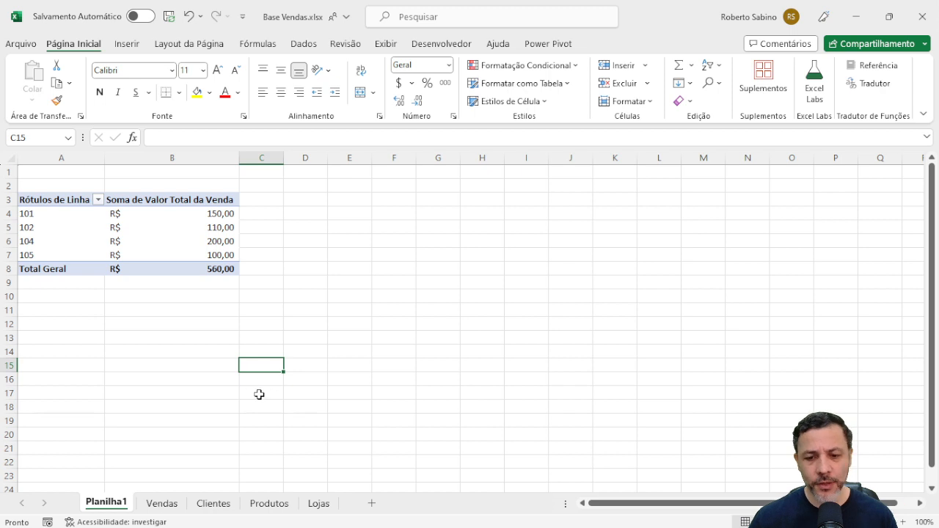
Create a PivotTable from TB_Cliente on a new worksheet, adding the data to the Data Model.
click(213, 503)
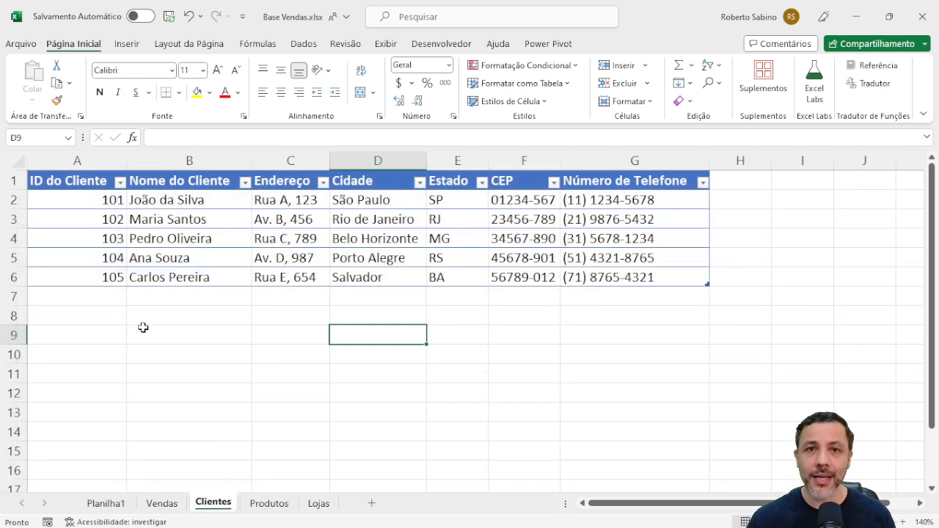
click(75, 222)
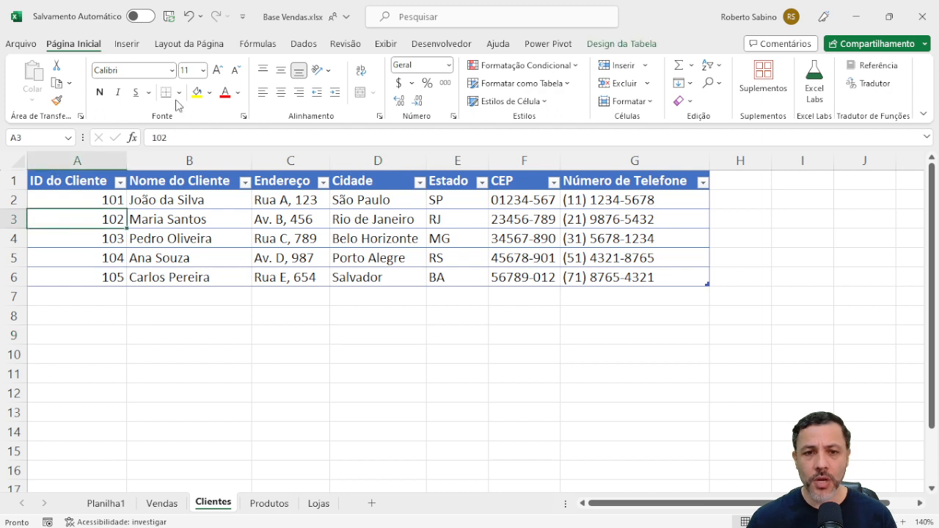
click(126, 44)
click(42, 77)
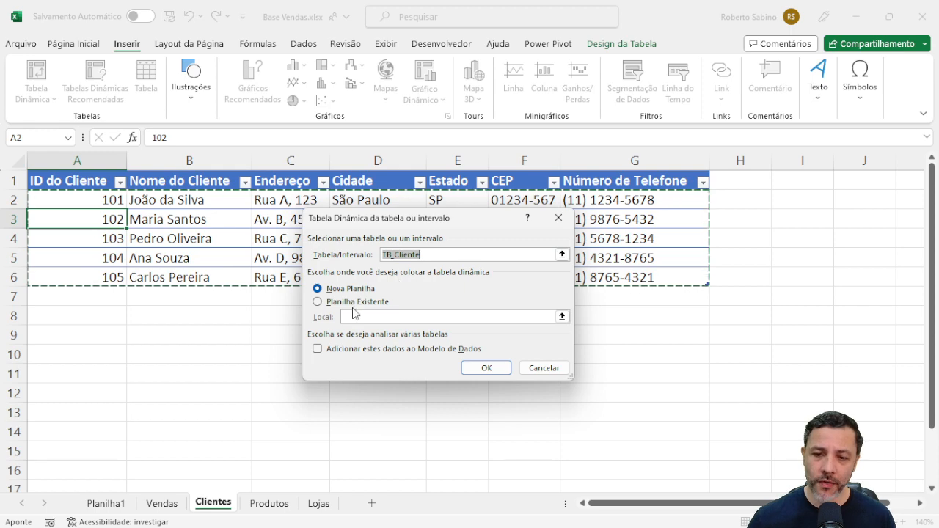
click(317, 350)
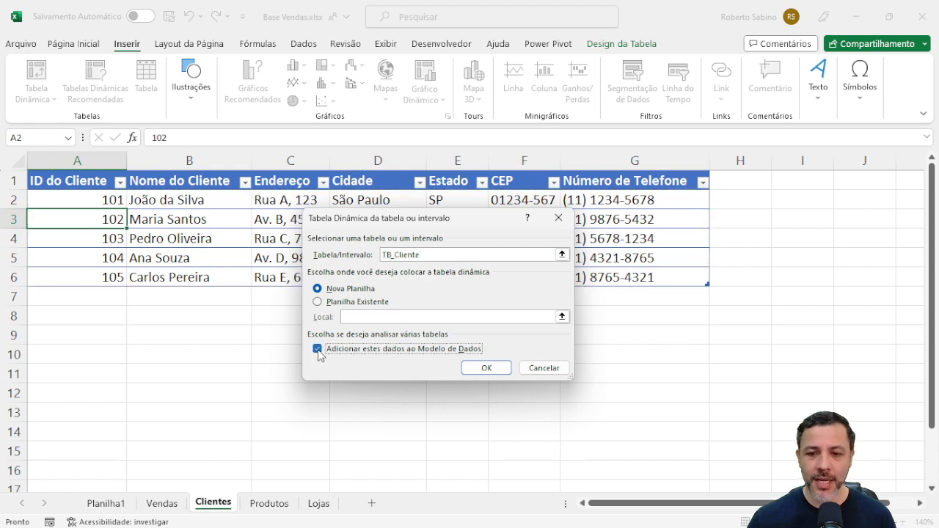
click(487, 367)
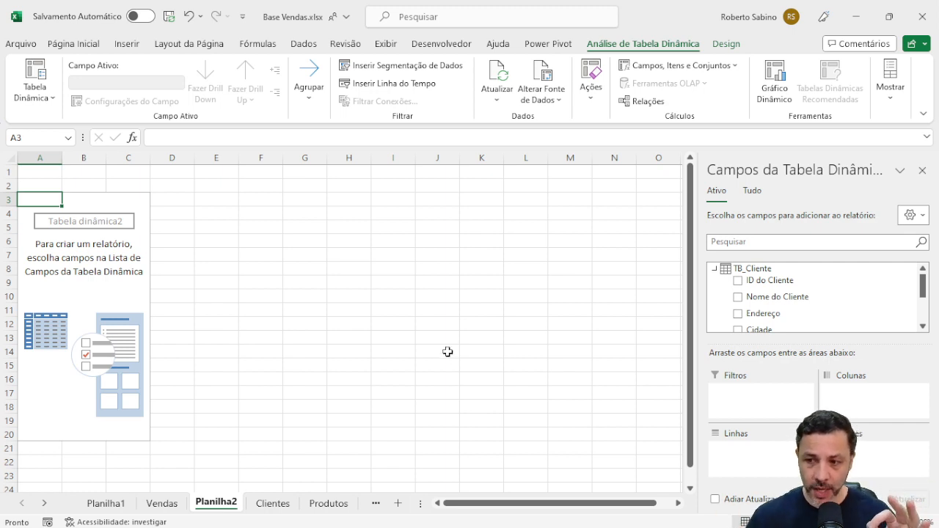
Return to the sales PivotTable on Planilha1 and show all the workbook's tables in its field list.
click(118, 504)
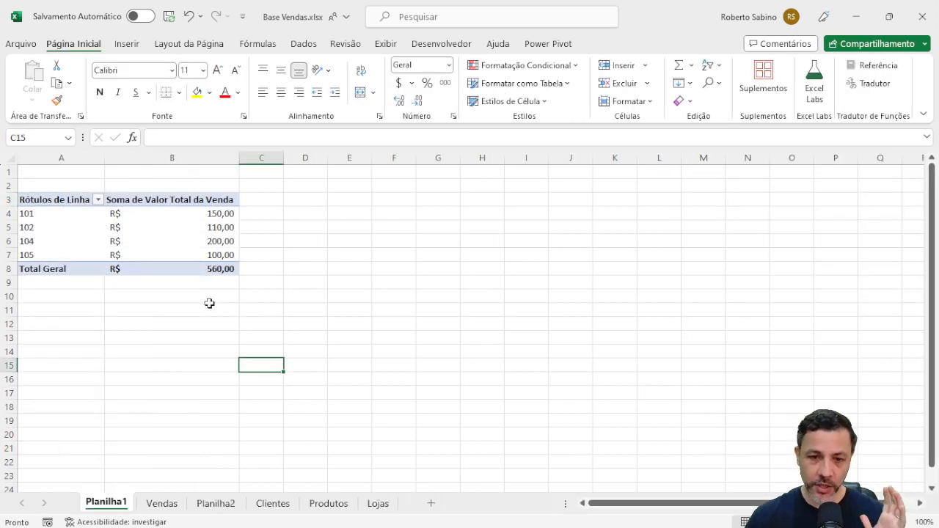
click(107, 233)
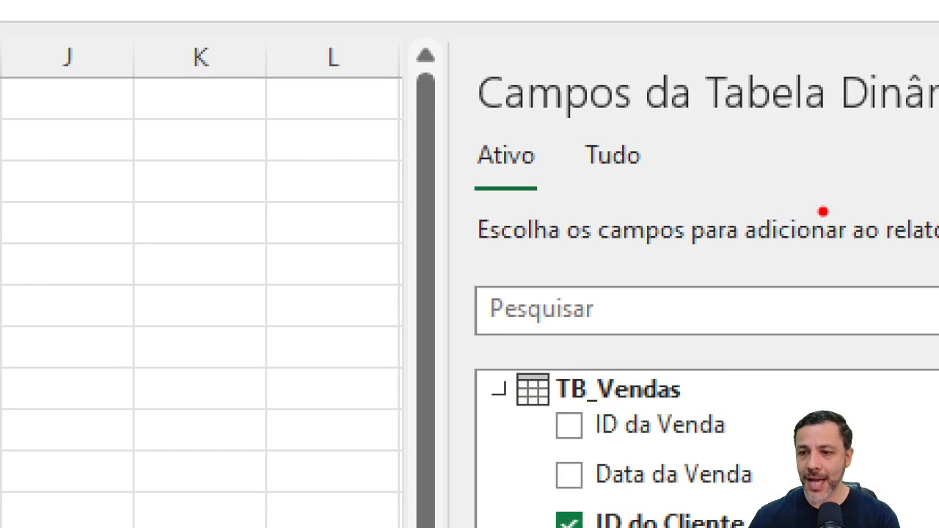
mouse_move(567, 125)
mouse_down()
mouse_move(455, 119)
mouse_move(554, 169)
mouse_move(545, 108)
mouse_up()
mouse_move(665, 125)
mouse_down()
mouse_move(625, 126)
mouse_move(618, 218)
mouse_move(637, 130)
mouse_up()
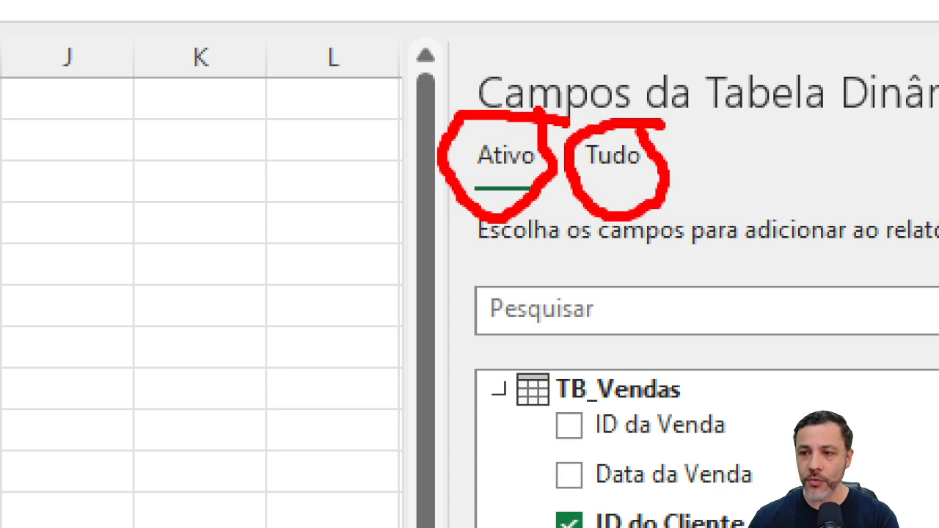
key(Escape)
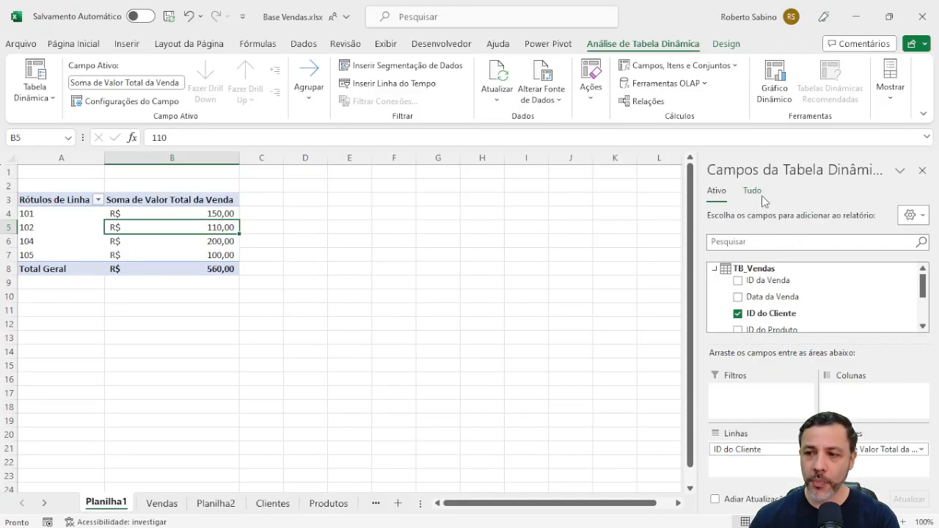
click(613, 155)
scroll(770, 299, down, 1)
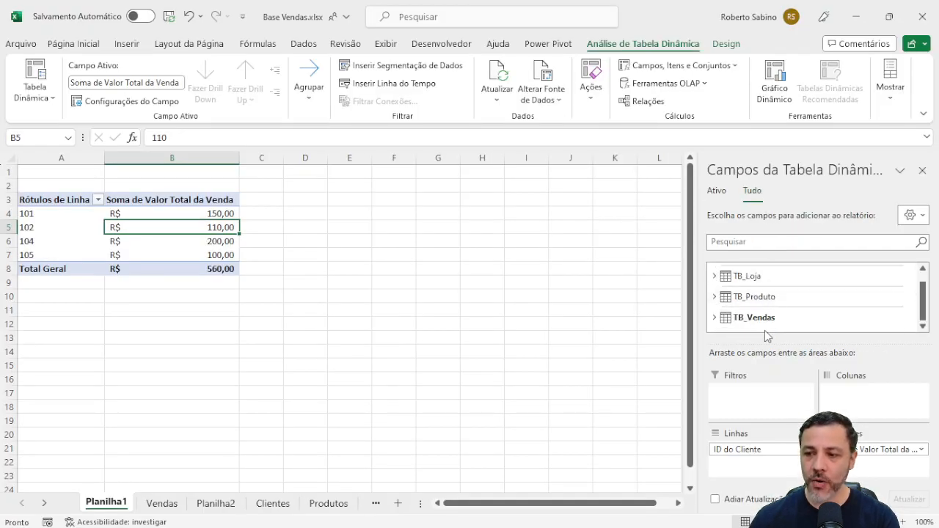
scroll(765, 329, up, 1)
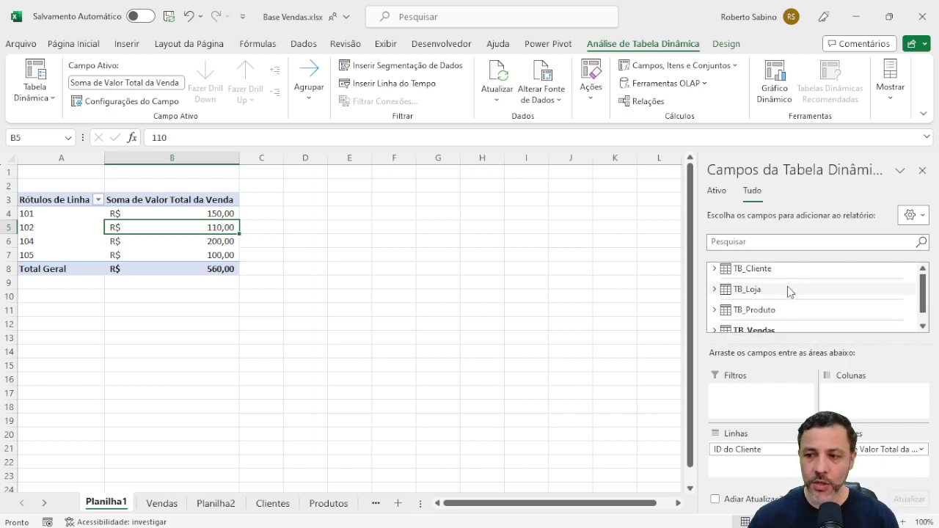
scroll(786, 297, down, 1)
scroll(763, 312, up, 1)
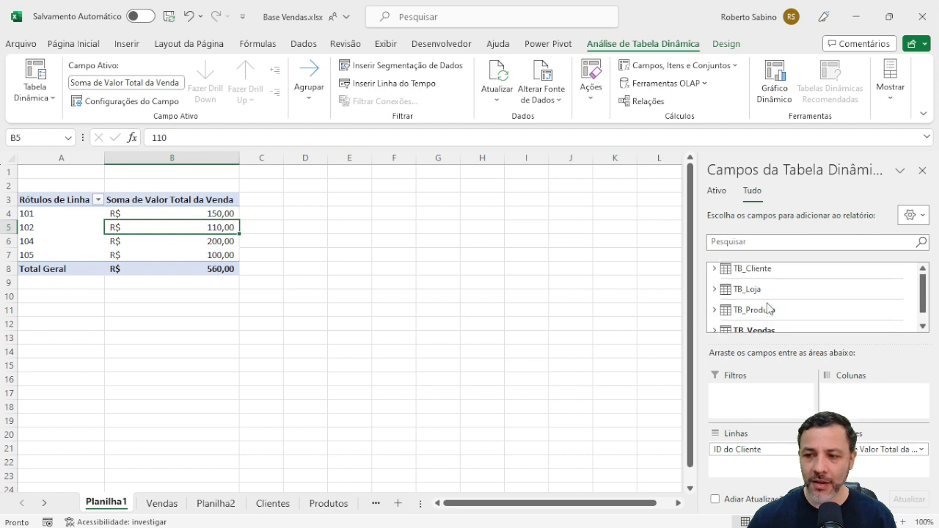
Add Nome do Cliente from TB_Cliente to the PivotTable's rows.
click(715, 269)
scroll(759, 277, down, 3)
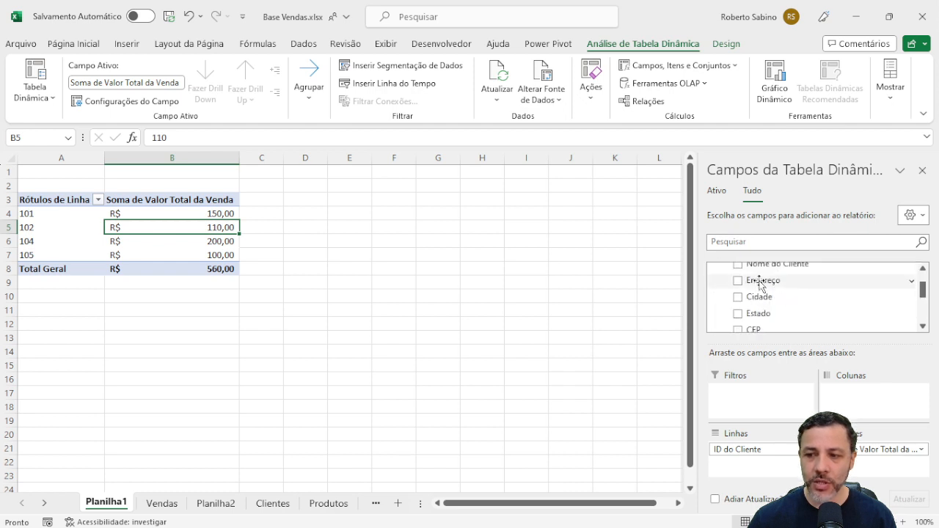
scroll(763, 286, up, 3)
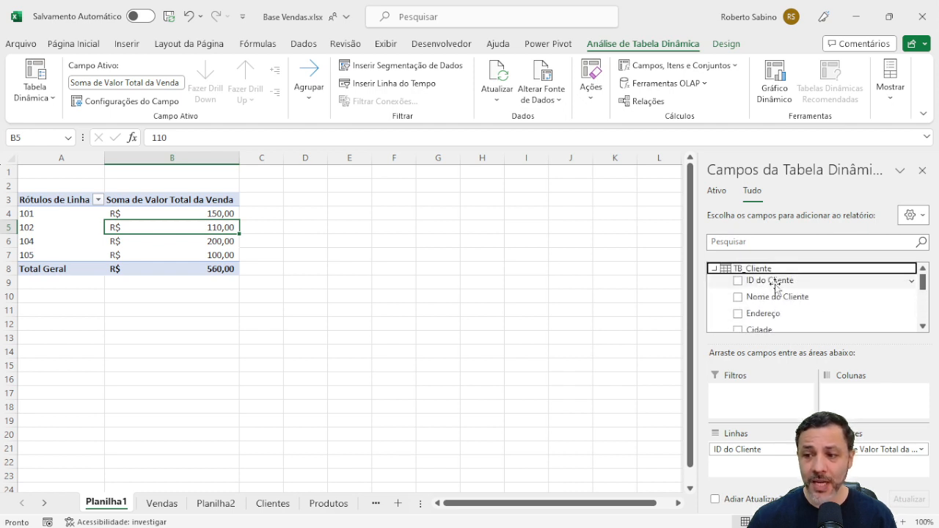
click(739, 297)
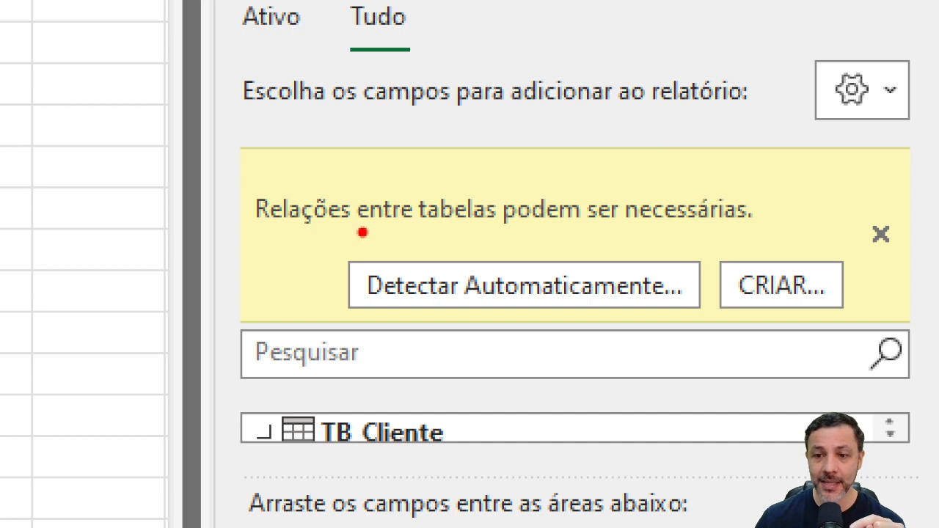
mouse_move(357, 233)
mouse_down()
mouse_move(530, 252)
mouse_move(711, 228)
mouse_move(709, 218)
mouse_up()
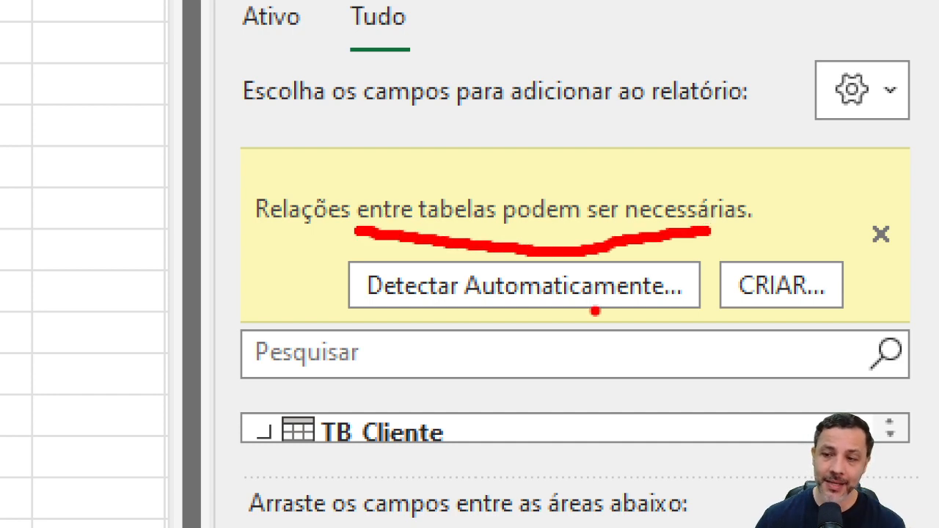
key(Escape)
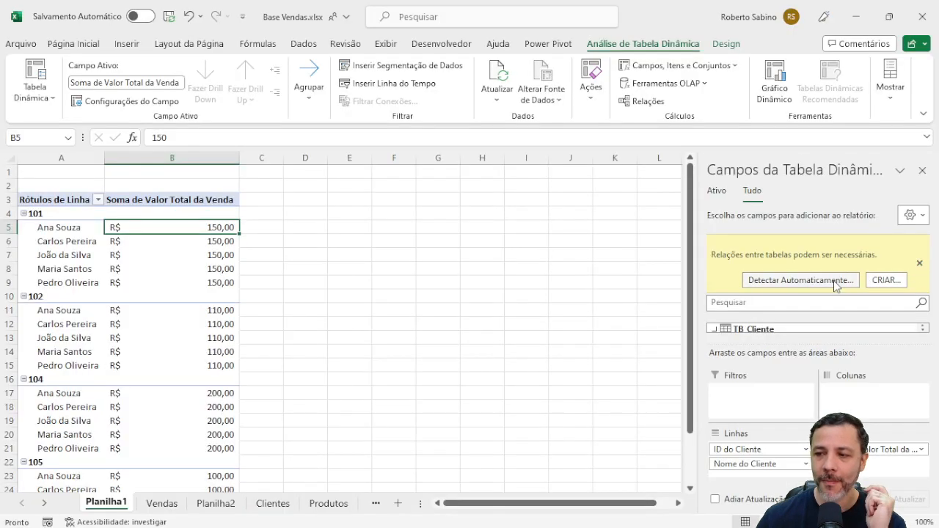
Detect the table relationships automatically and remove ID do Cliente from the PivotTable's rows.
click(837, 283)
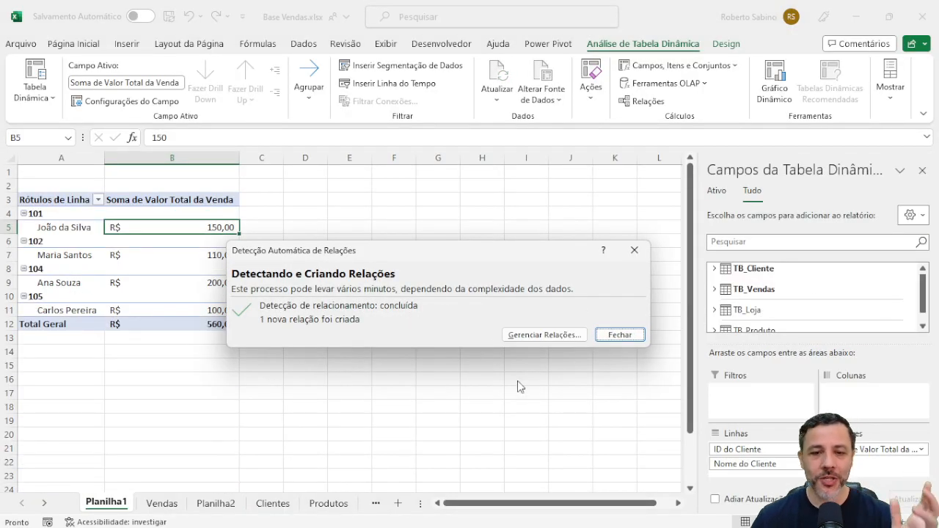
click(608, 336)
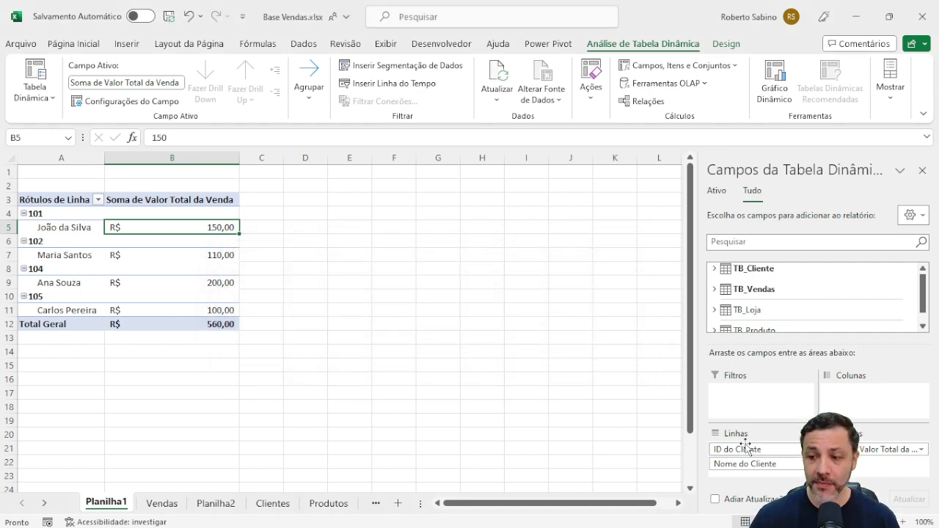
drag(746, 453, 795, 316)
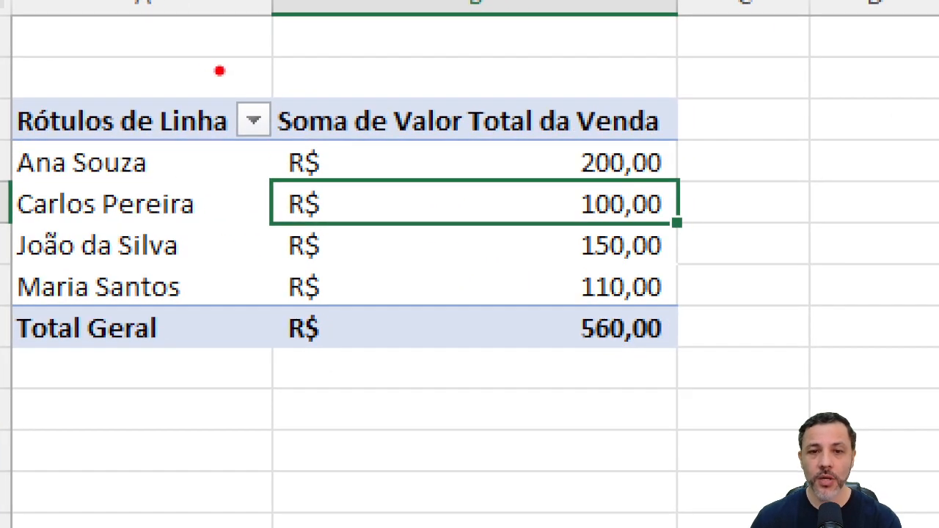
mouse_move(191, 46)
mouse_down()
mouse_move(222, 358)
mouse_move(261, 379)
mouse_up()
mouse_move(502, 63)
mouse_down()
mouse_move(481, 388)
mouse_move(497, 414)
mouse_move(541, 370)
mouse_up()
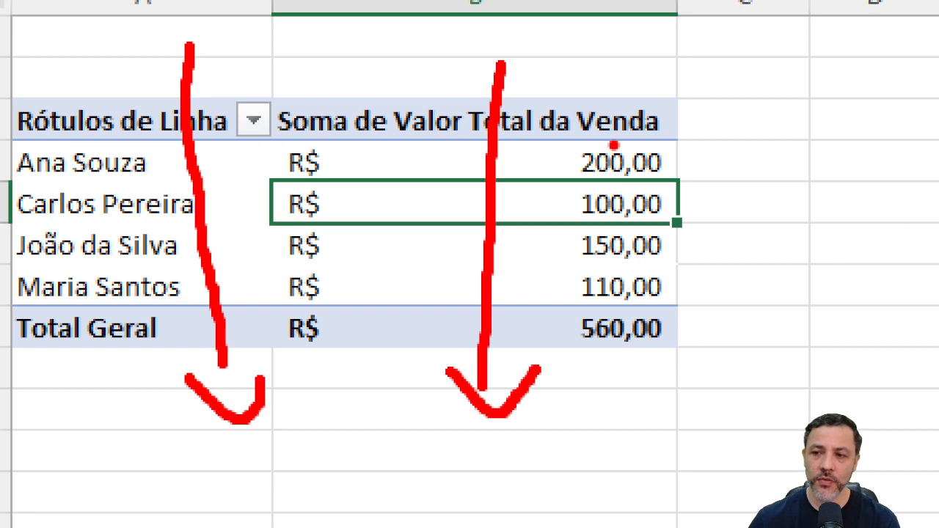
drag(703, 165, 749, 151)
drag(695, 205, 736, 187)
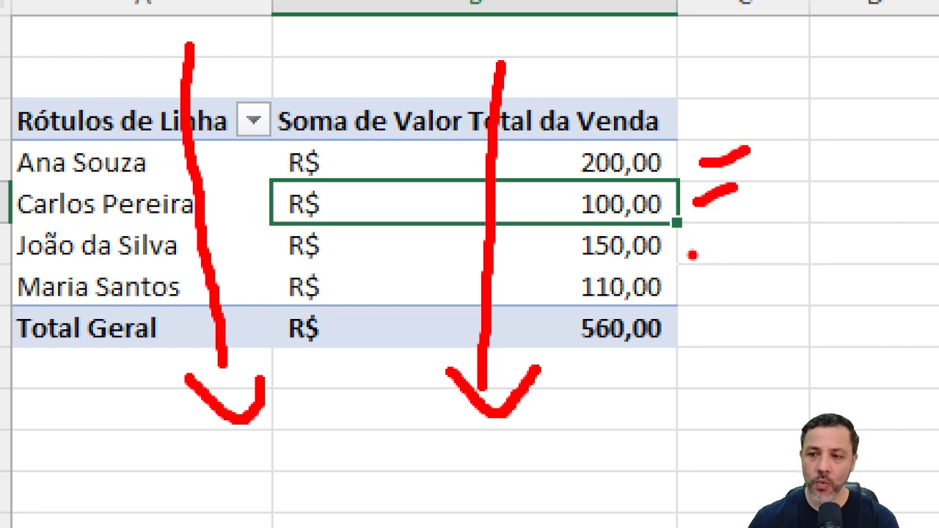
drag(690, 255, 734, 237)
drag(697, 281, 752, 276)
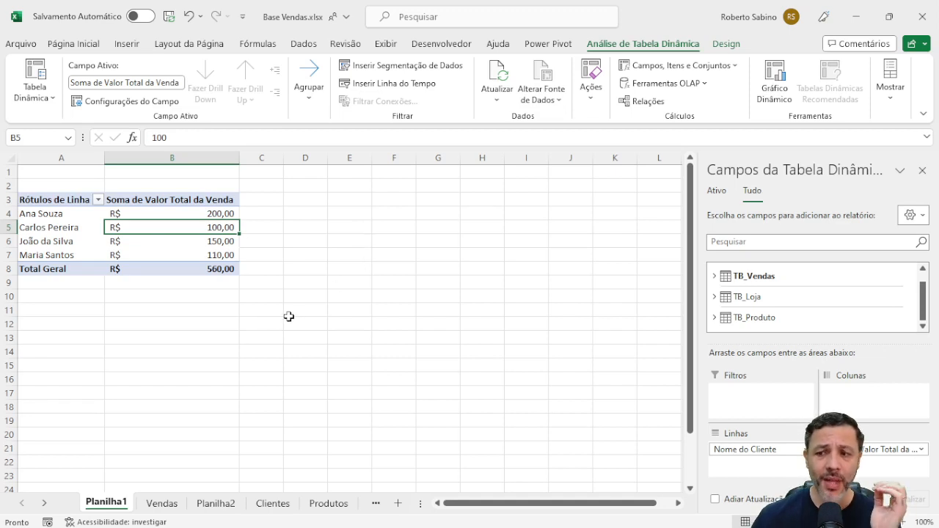
Inspect the tables and key columns of the relationship between TB_Vendas and TB_Cliente, and close it without editing.
click(346, 297)
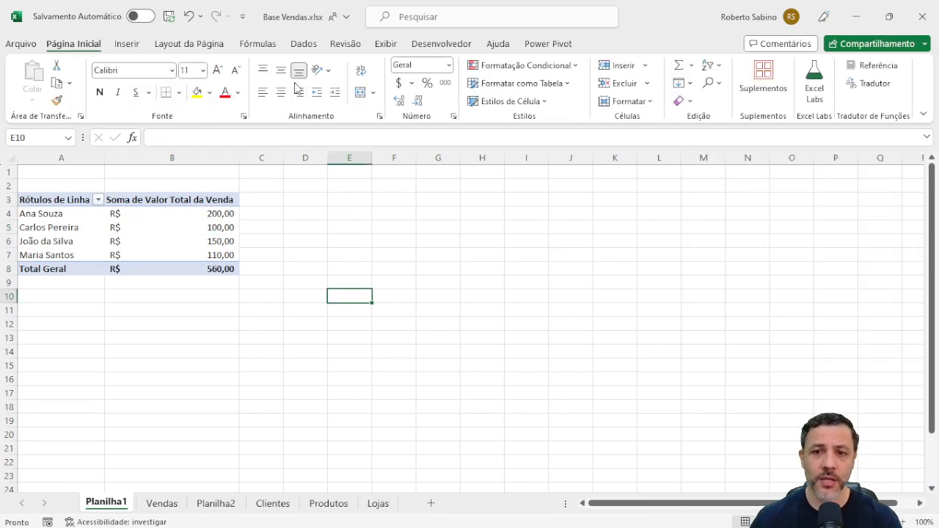
click(309, 48)
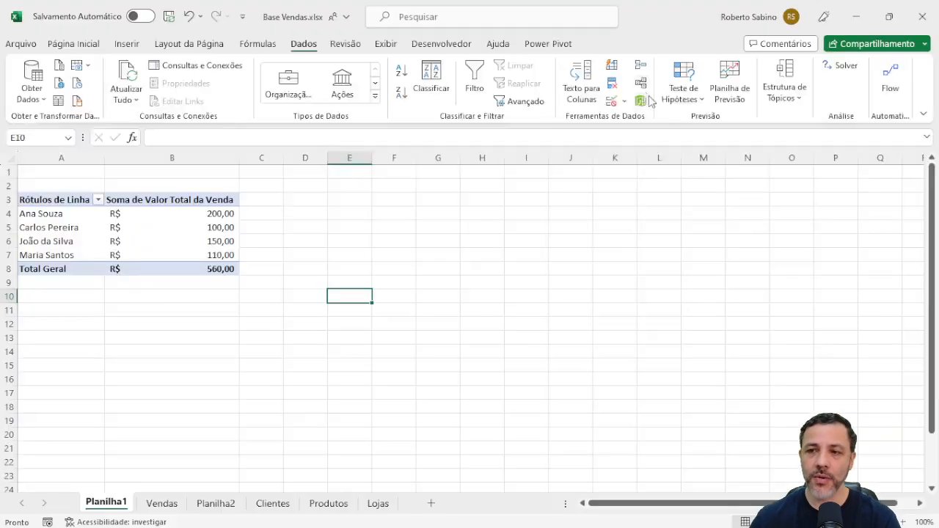
click(642, 85)
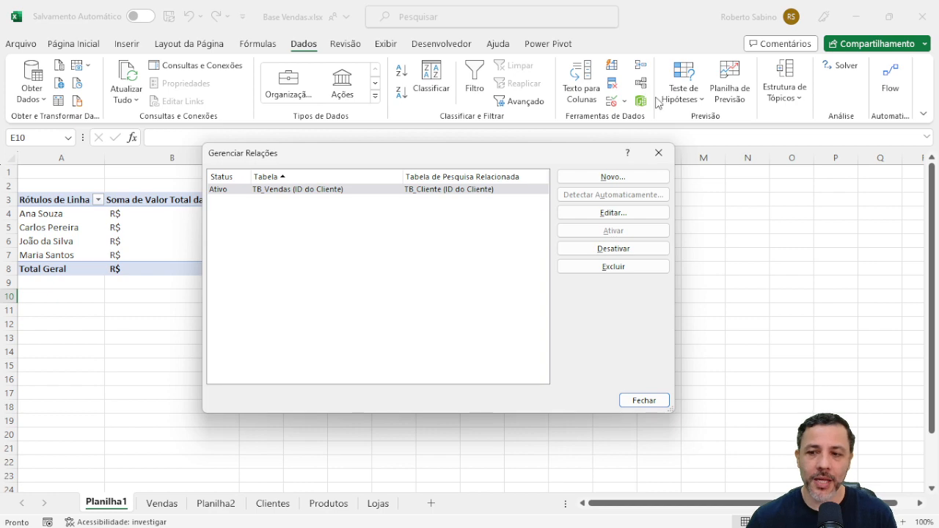
double_click(386, 191)
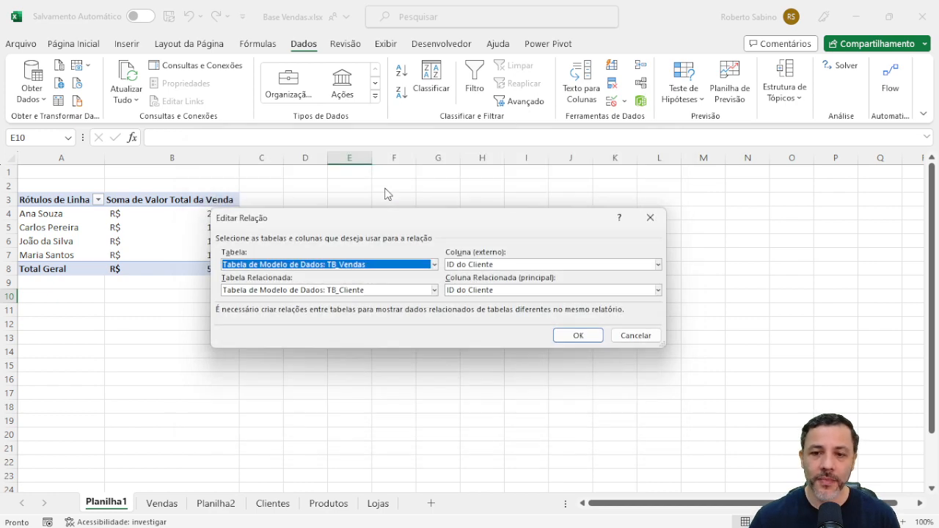
drag(413, 208, 309, 97)
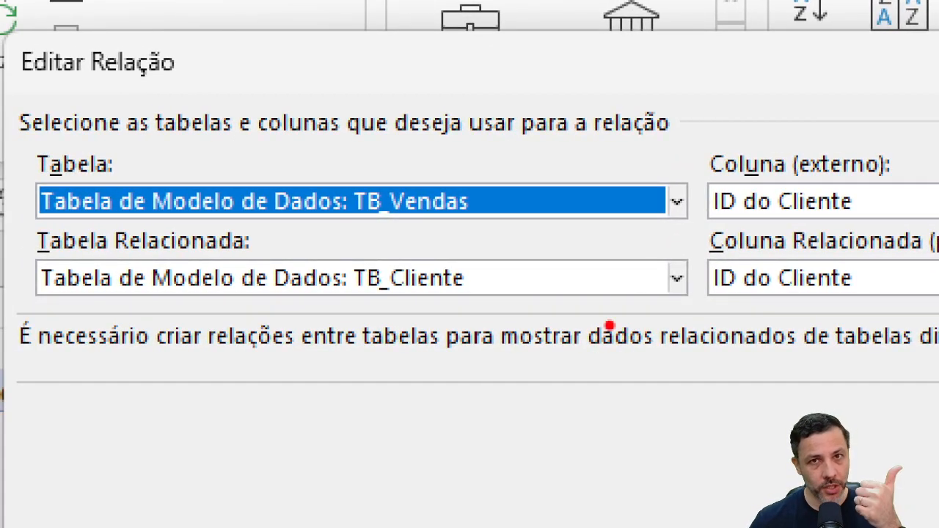
drag(707, 228, 881, 214)
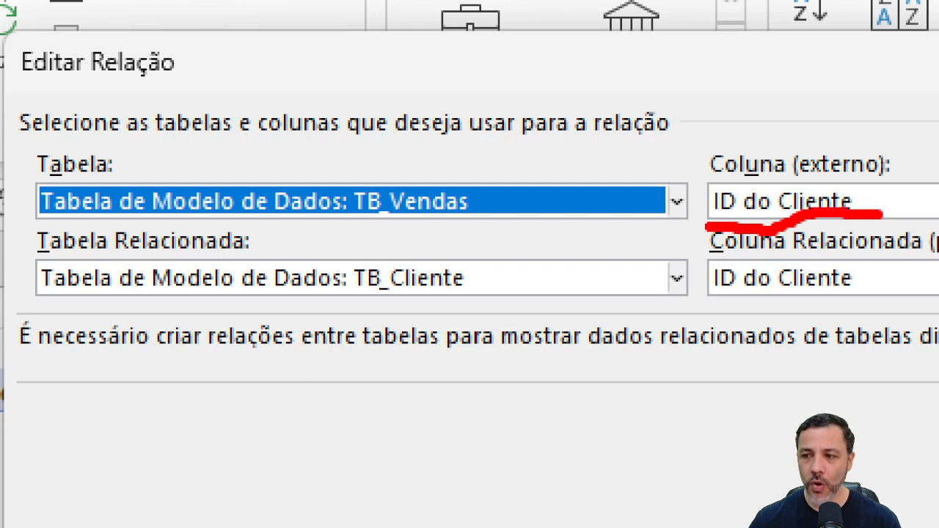
drag(714, 298, 860, 295)
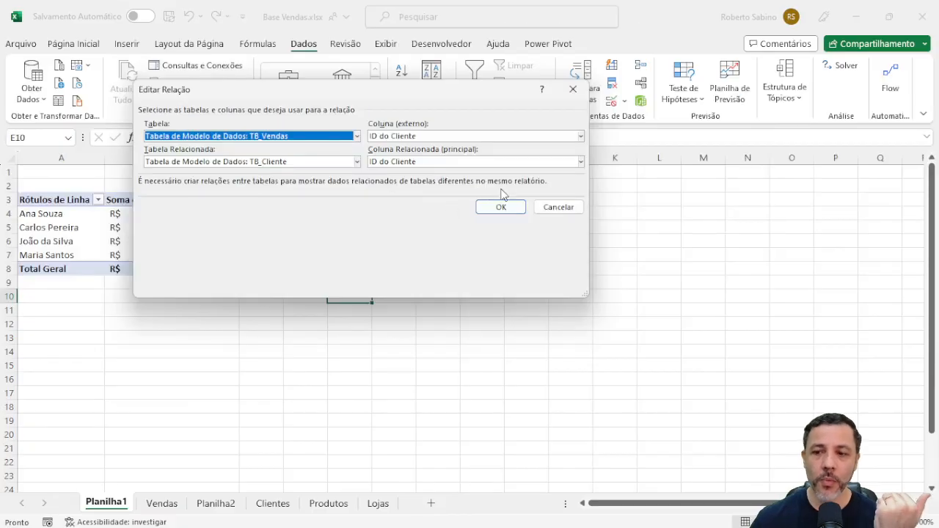
click(543, 208)
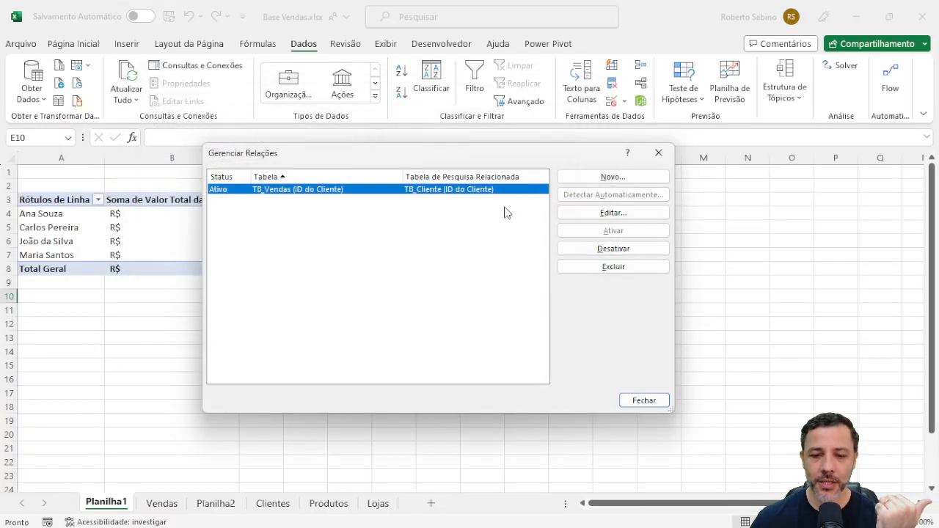
click(644, 400)
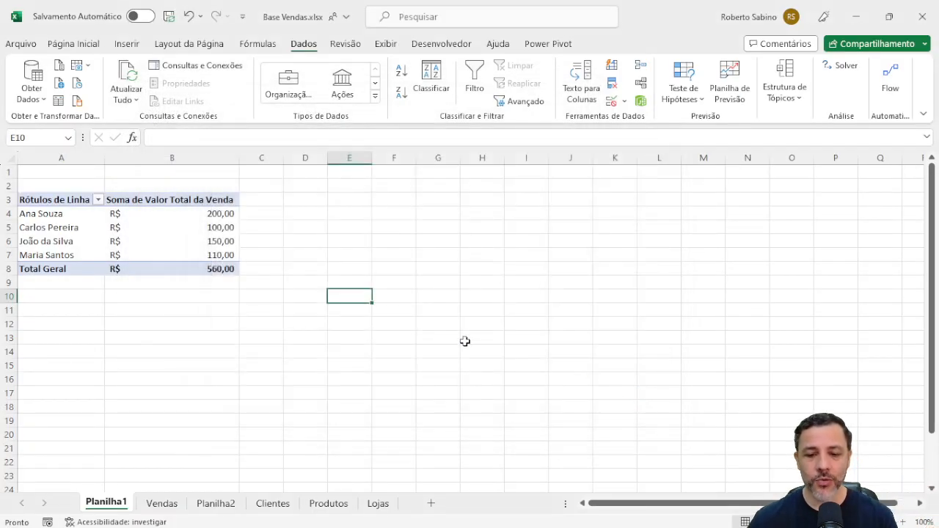
Compare the ID do Cliente columns on the Vendas and Clientes sheets, and the store ID columns on Lojas and Vendas.
click(173, 504)
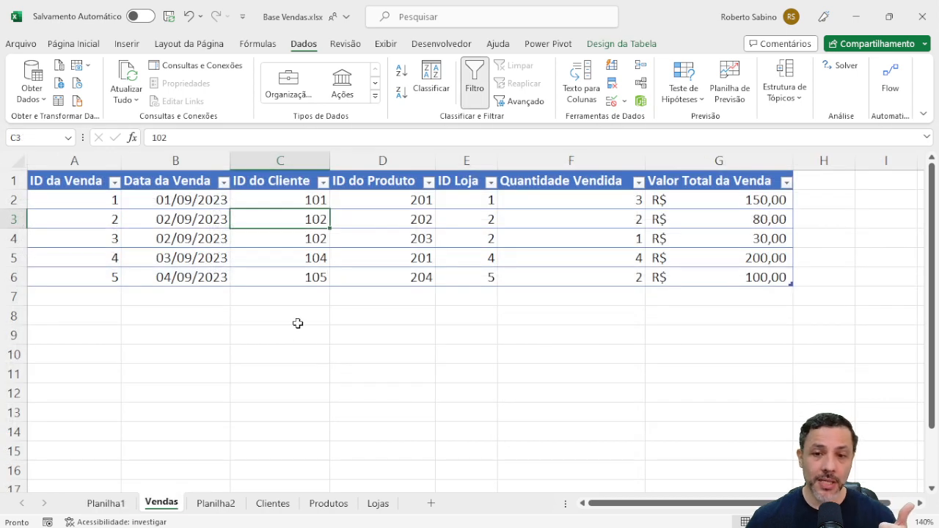
click(271, 185)
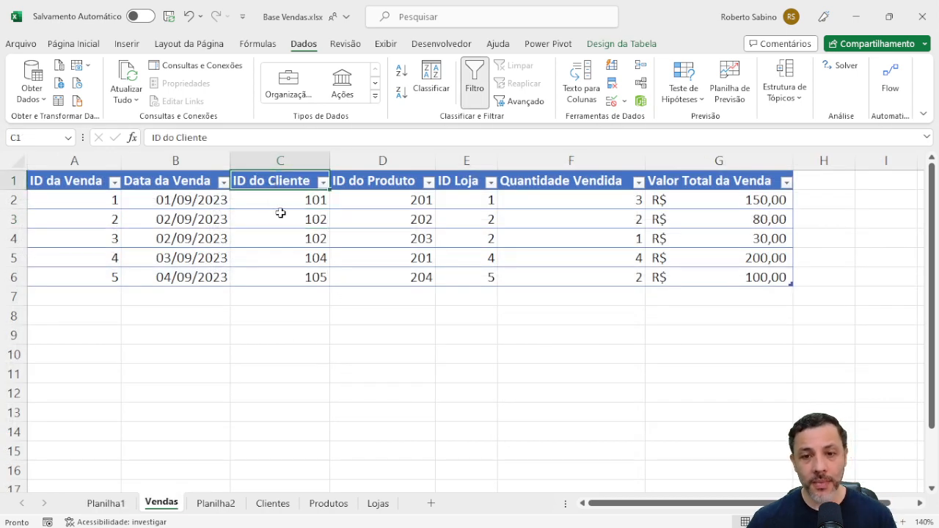
click(273, 504)
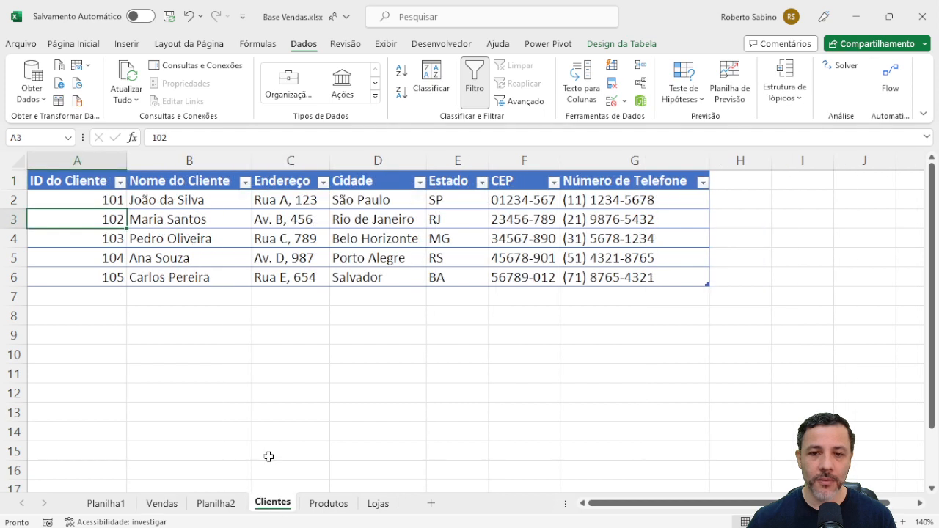
click(91, 188)
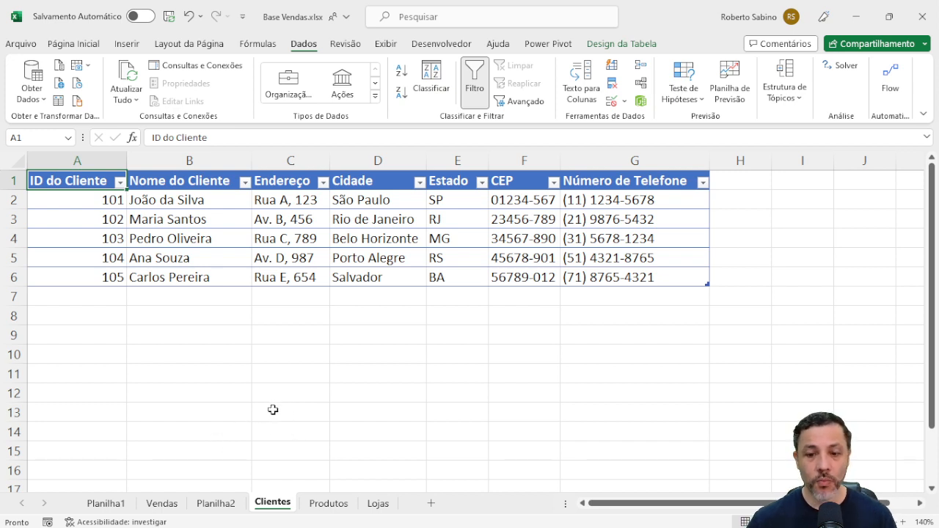
click(379, 504)
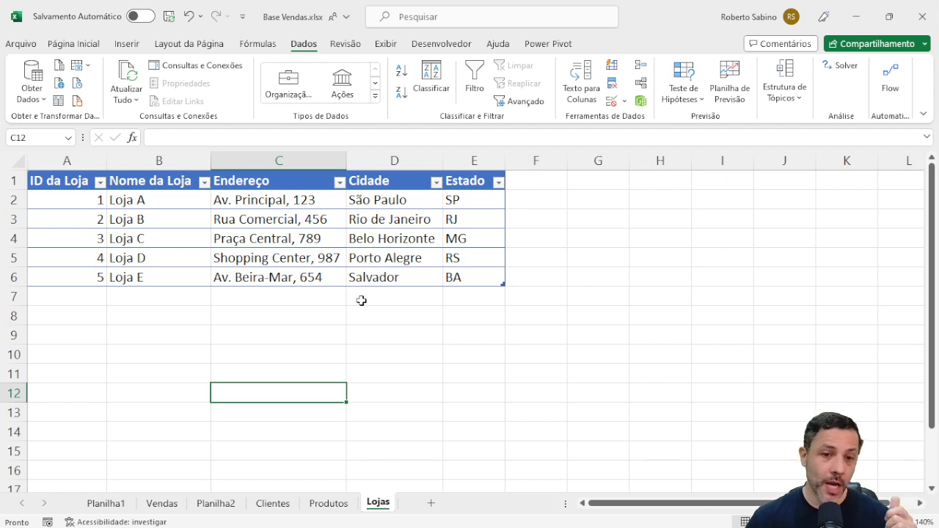
click(84, 185)
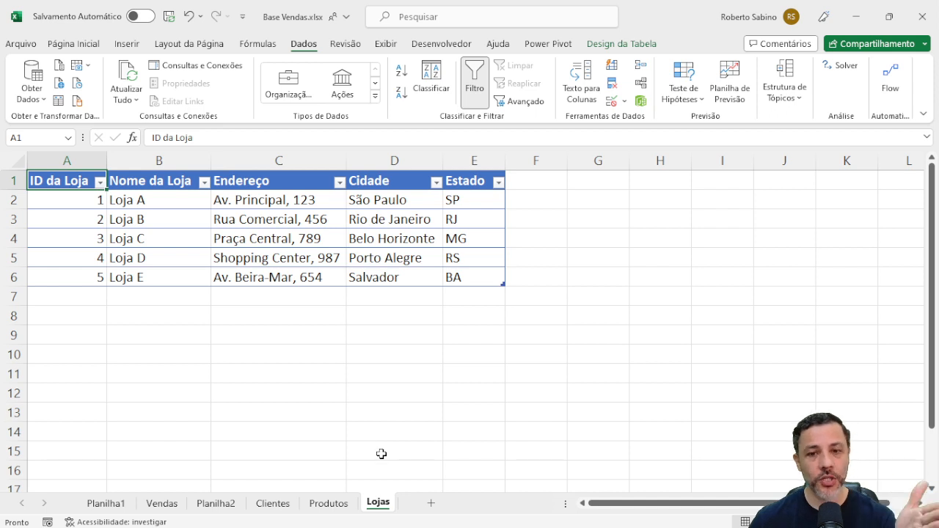
click(185, 508)
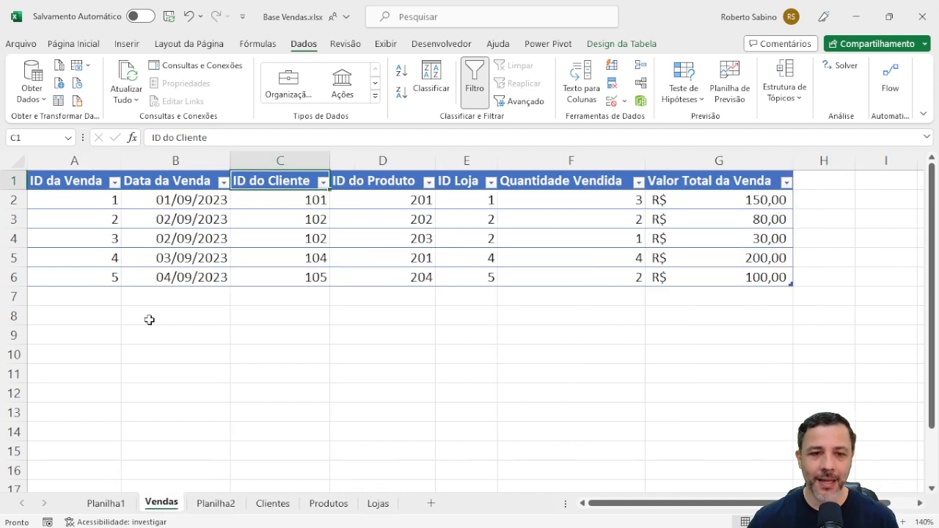
click(457, 182)
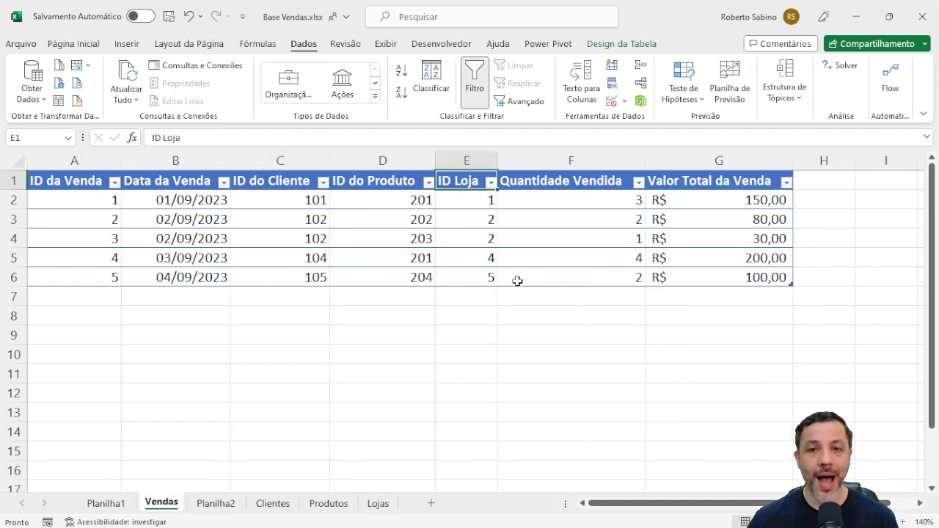
click(362, 350)
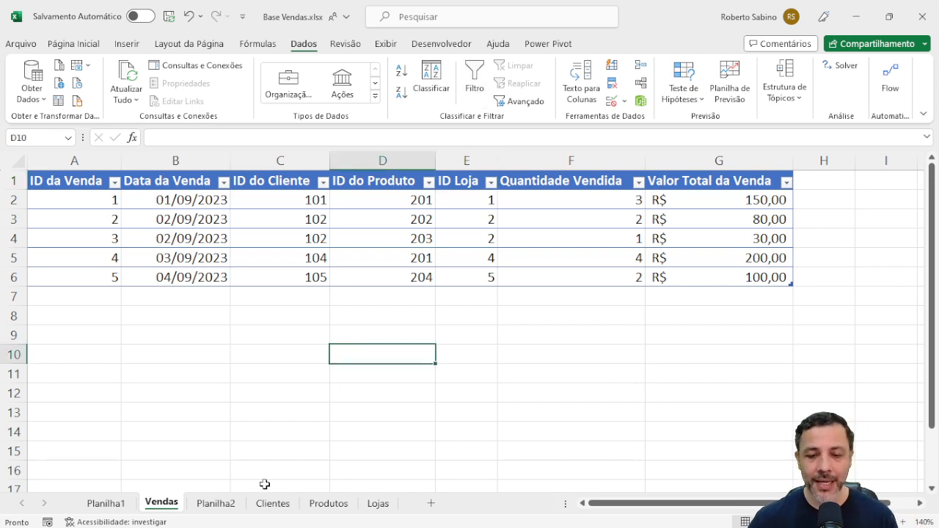
Return to the sales PivotTable on Planilha1 and expand TB_Loja in its field list to show the store fields.
click(107, 504)
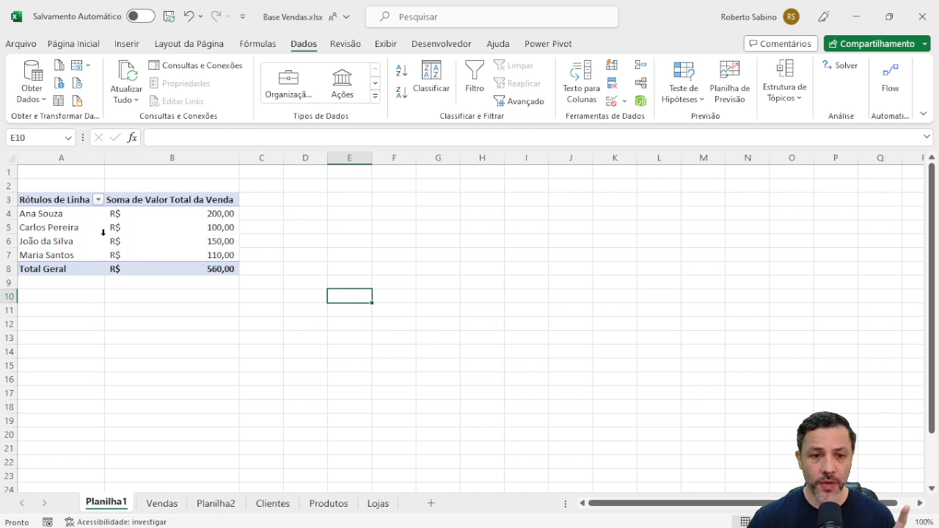
click(138, 240)
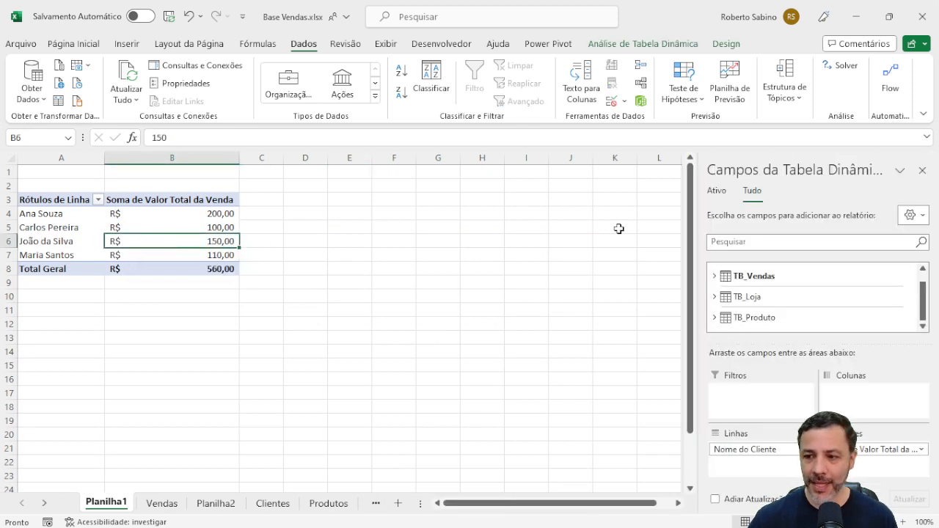
click(713, 296)
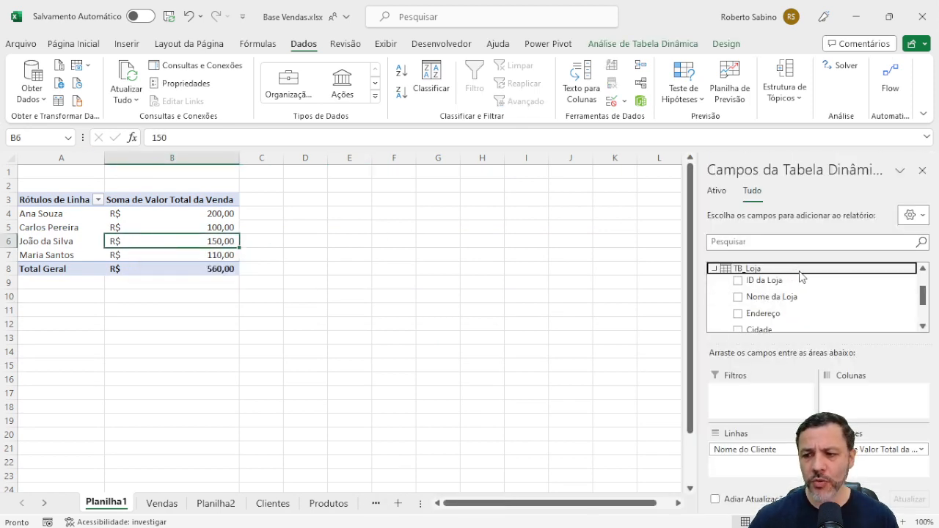
scroll(822, 315, down, 1)
scroll(819, 310, up, 1)
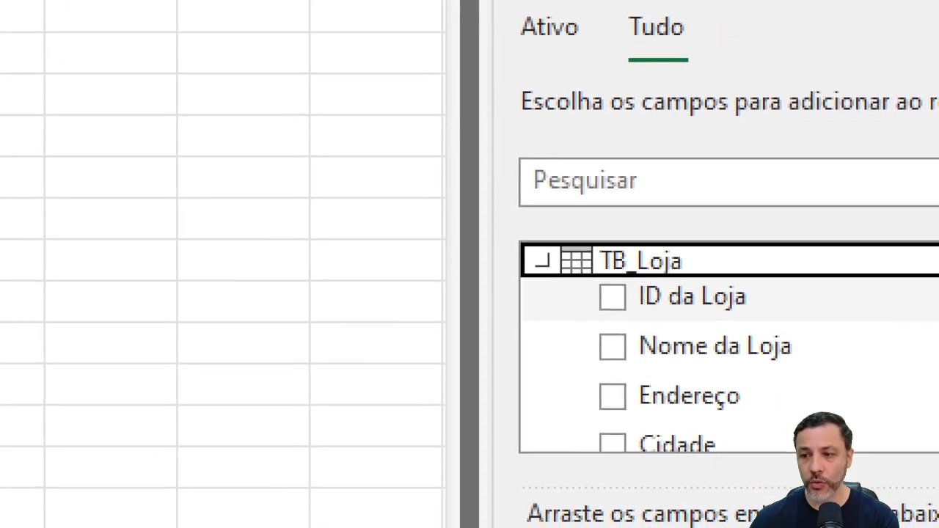
click(828, 276)
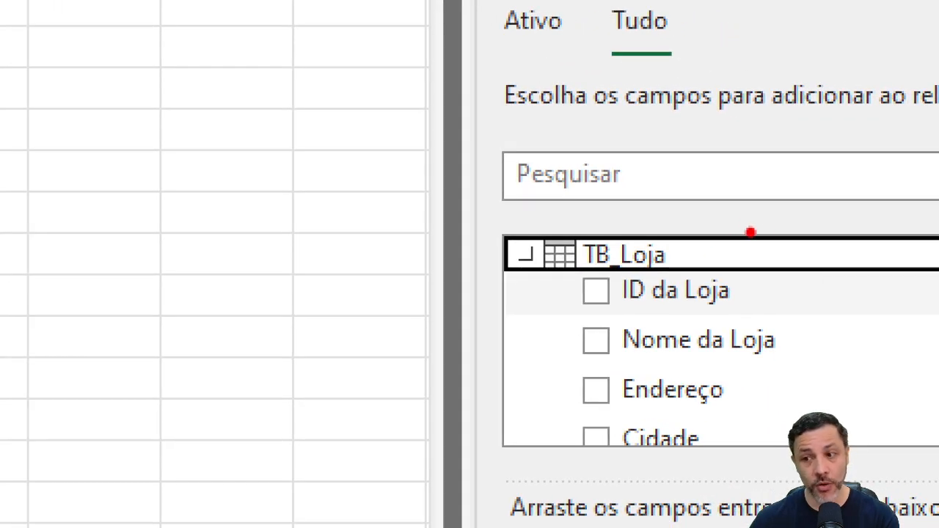
drag(813, 251, 790, 259)
drag(714, 215, 707, 241)
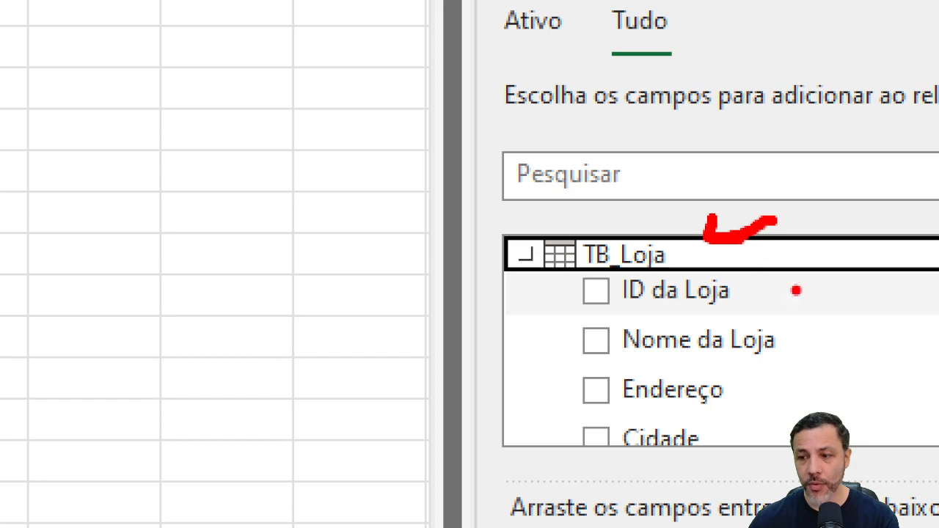
Add Nome da Loja from TB_Loja to the PivotTable's rows and detect the missing table relationship automatically.
mouse_move(842, 275)
mouse_down()
mouse_move(783, 330)
mouse_move(800, 331)
mouse_up()
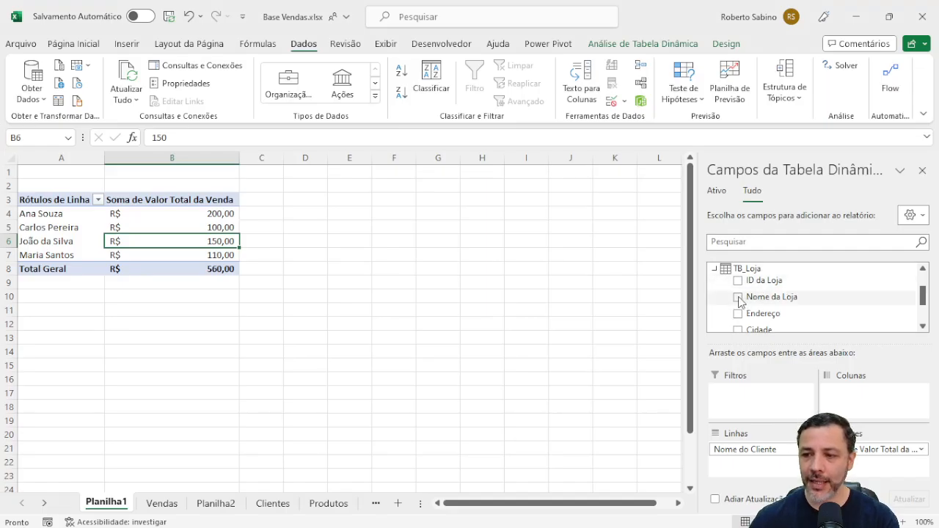
click(738, 297)
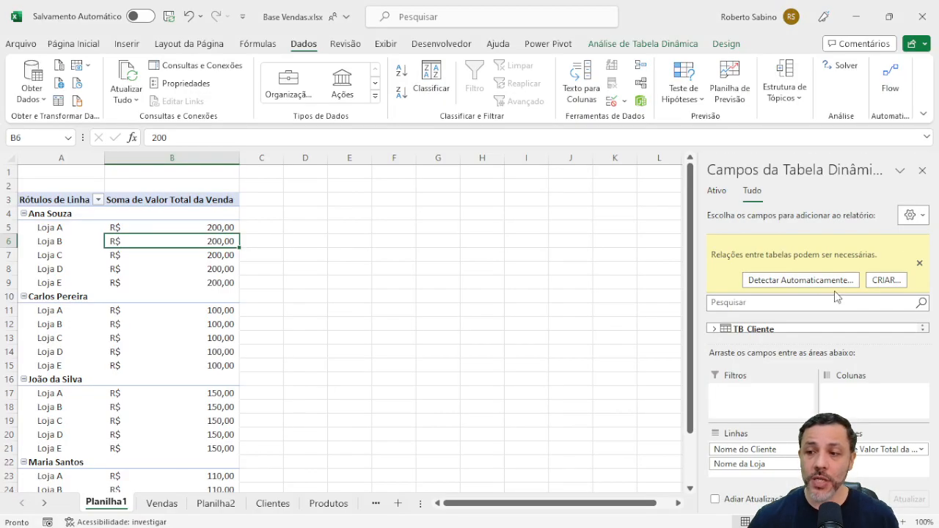
click(802, 280)
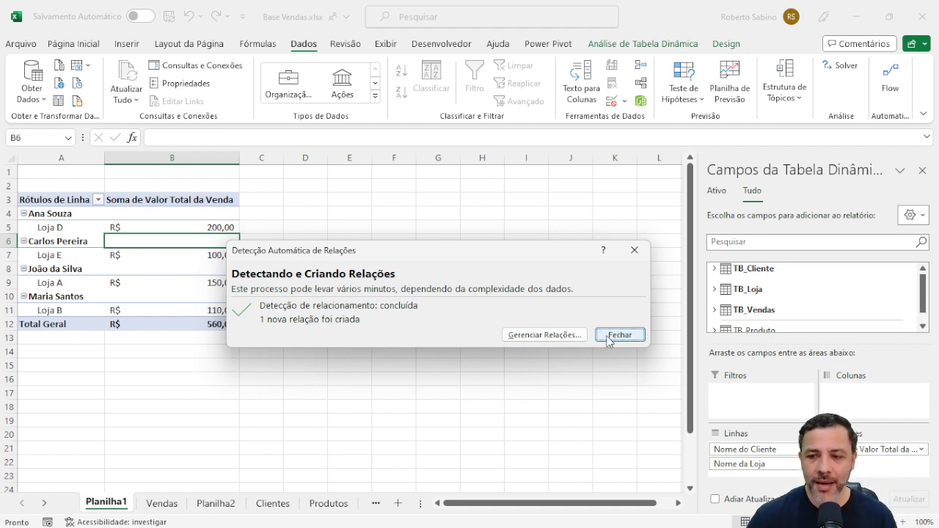
Inspect the tables and key columns of the relationship between TB_Vendas and TB_Loja, and close it without editing.
click(563, 335)
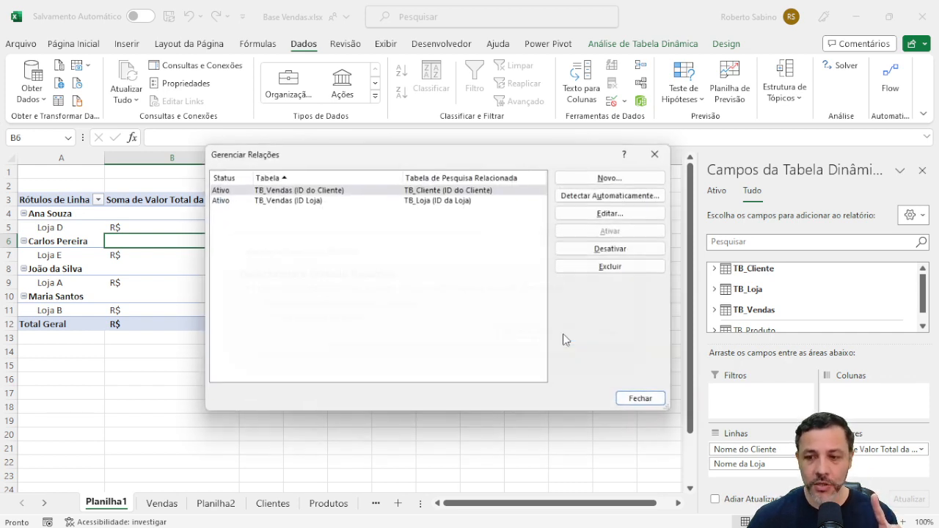
drag(479, 147, 322, 87)
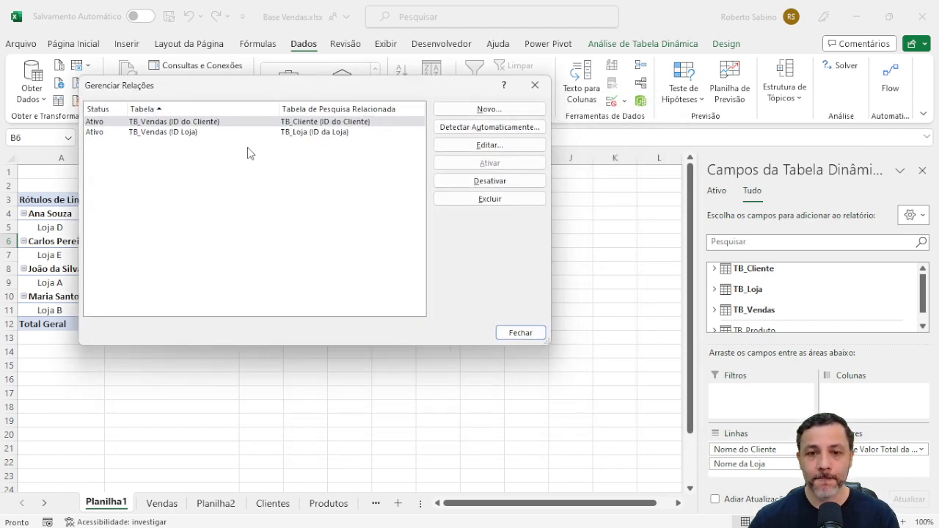
double_click(235, 138)
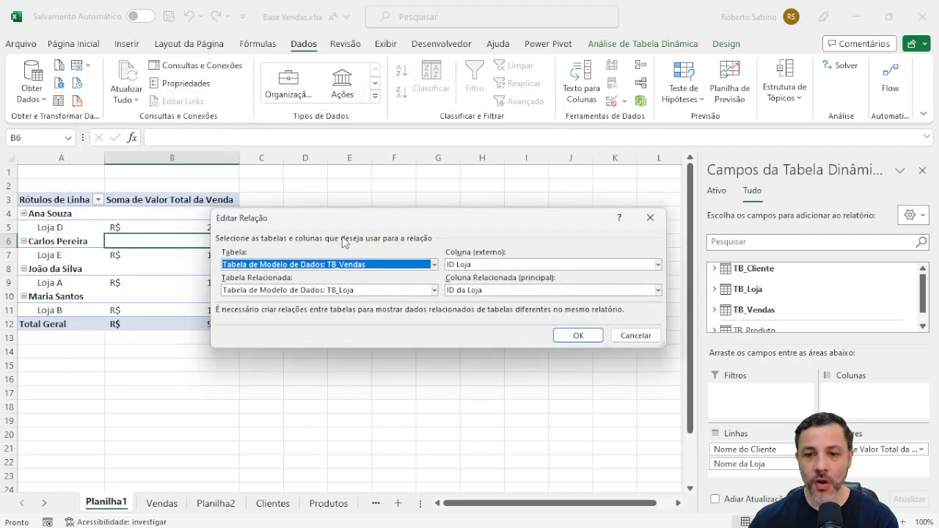
drag(450, 224, 324, 125)
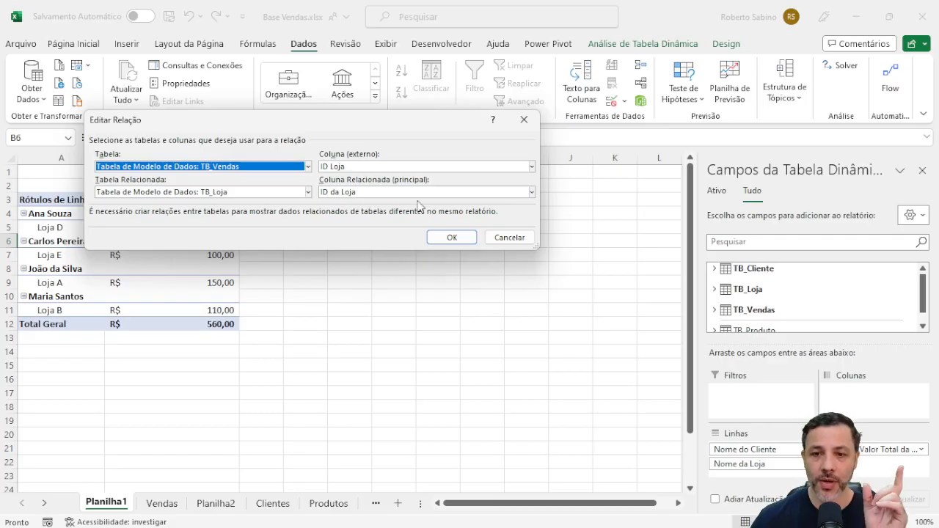
click(508, 237)
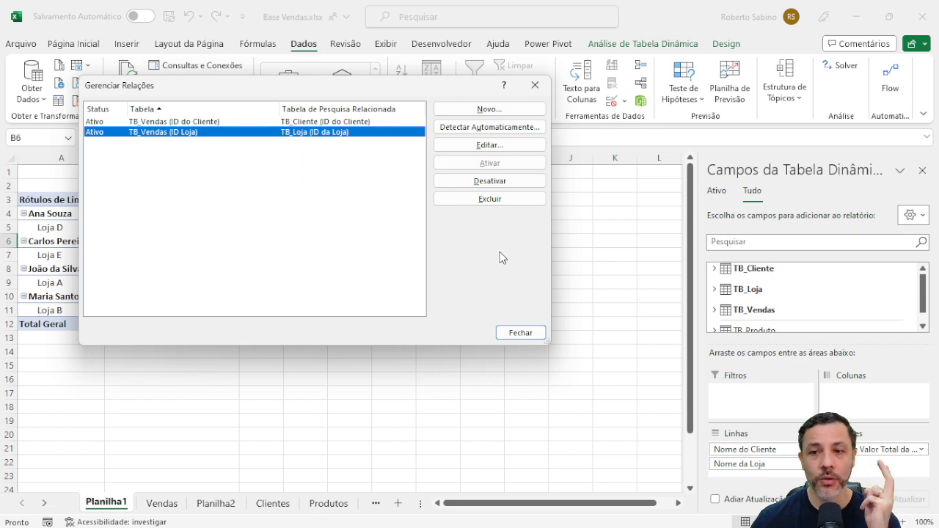
click(519, 334)
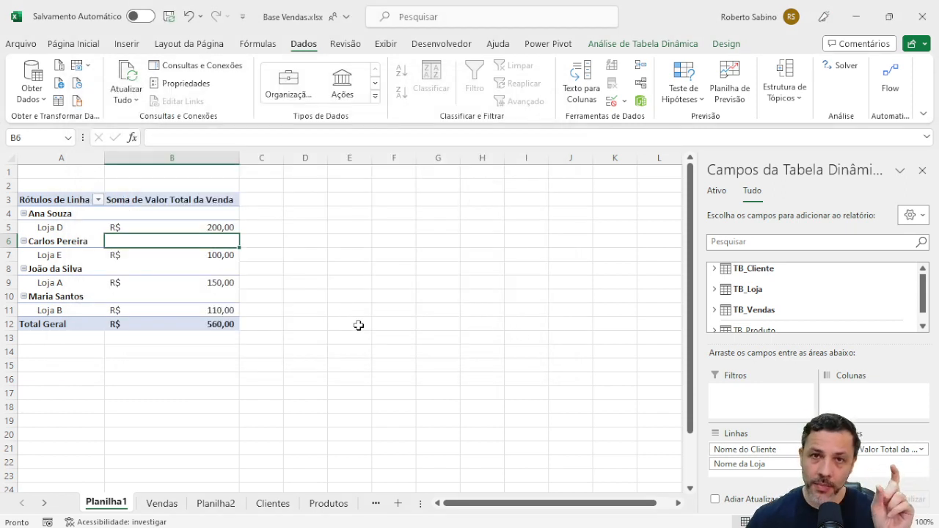
Check the ID Loja values on the Vendas sheet against the ID da Loja values on the Lojas sheet.
click(173, 503)
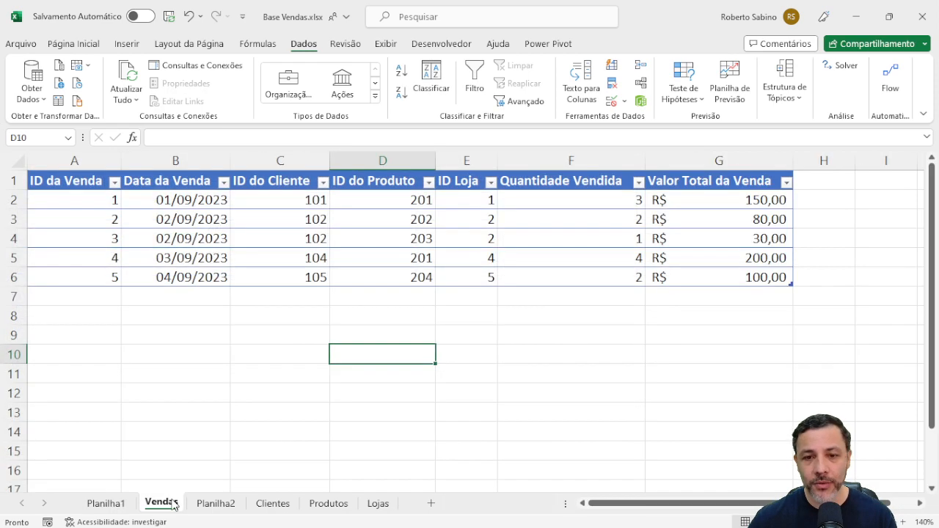
click(462, 197)
click(467, 220)
click(470, 254)
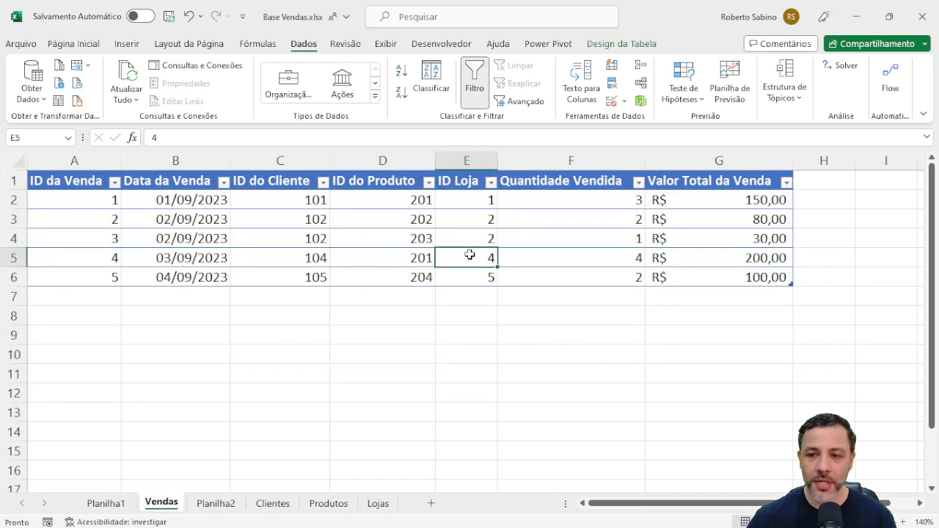
click(468, 275)
click(375, 505)
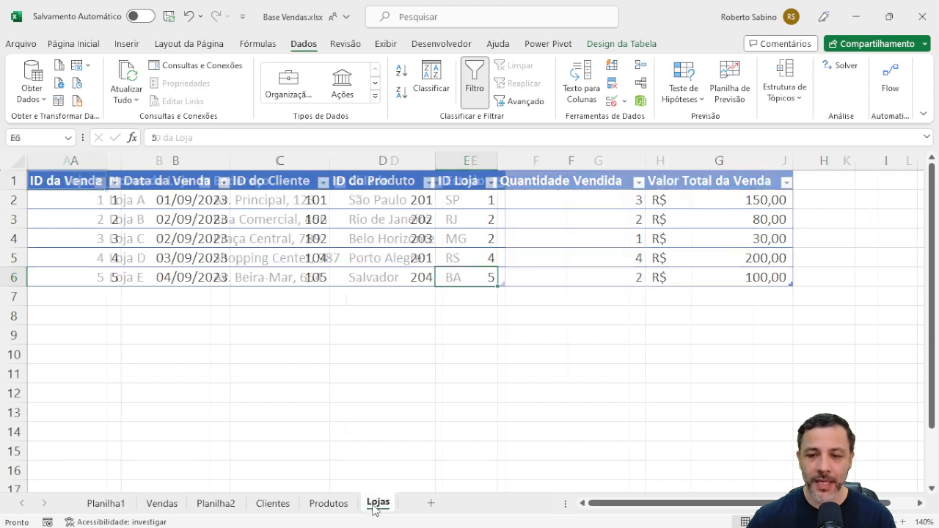
click(85, 204)
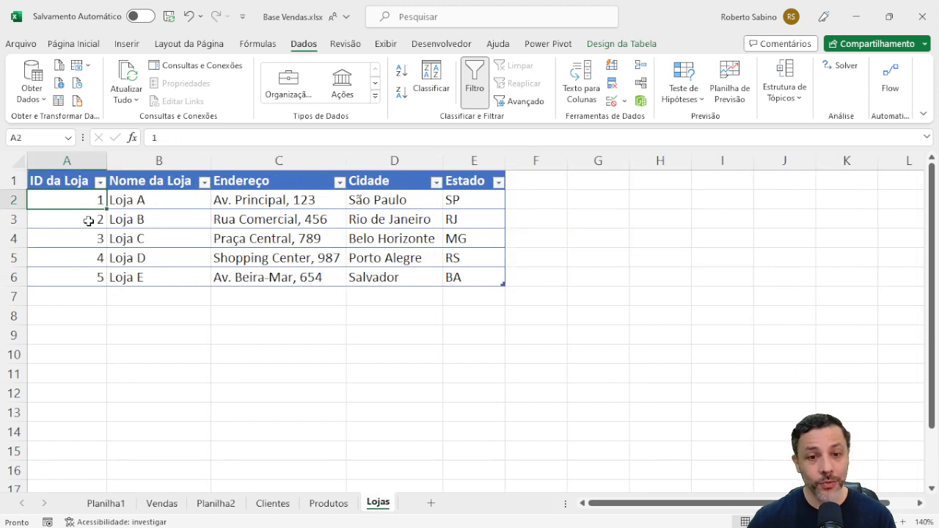
click(87, 218)
click(89, 238)
click(85, 257)
click(81, 277)
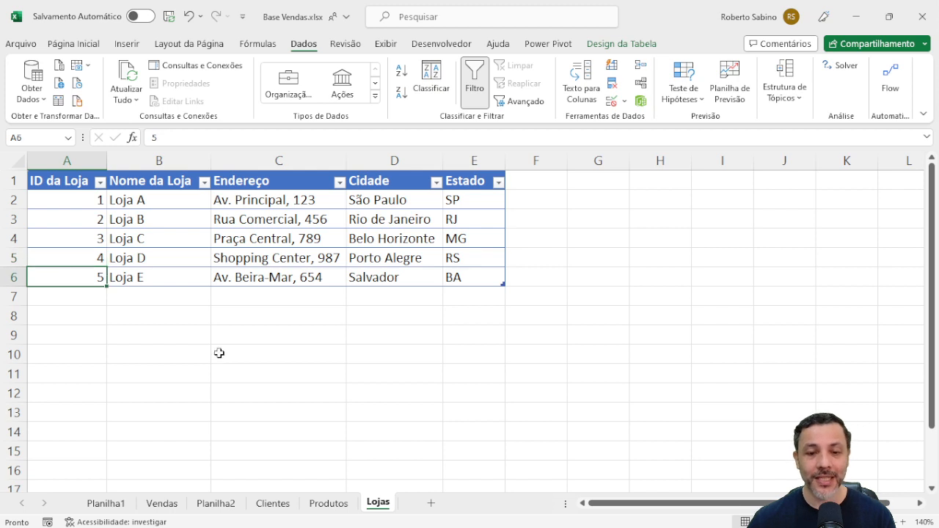